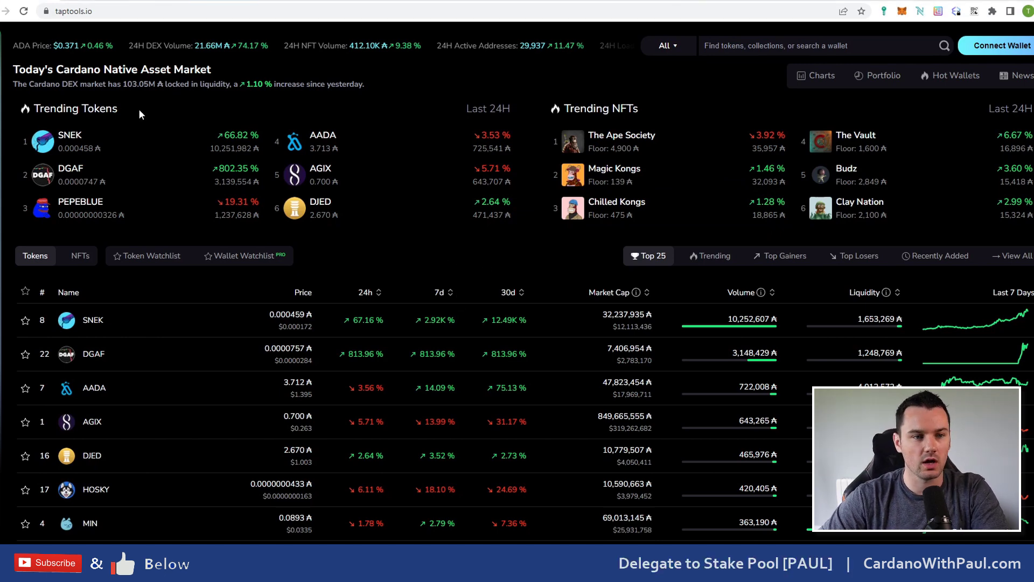
Step: Switch to the Chrome Web Store listing for the already-installed Nami wallet extension
left_click(478, 2)
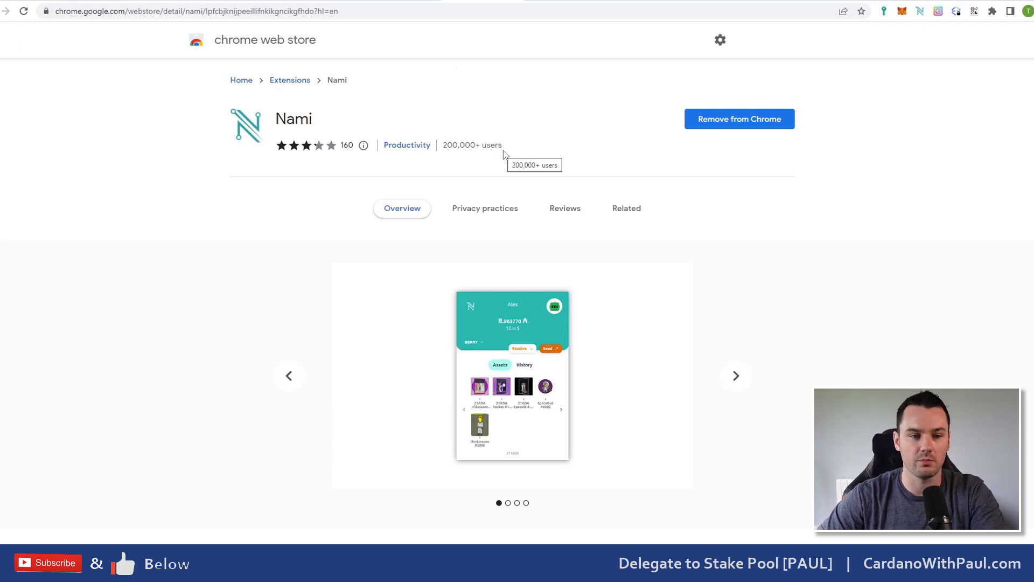
Step: Compare the Eternl, Flint and Typhon store pages and Flint's website, ending on Flint Wallet's listing
key("ctrl+Tab")
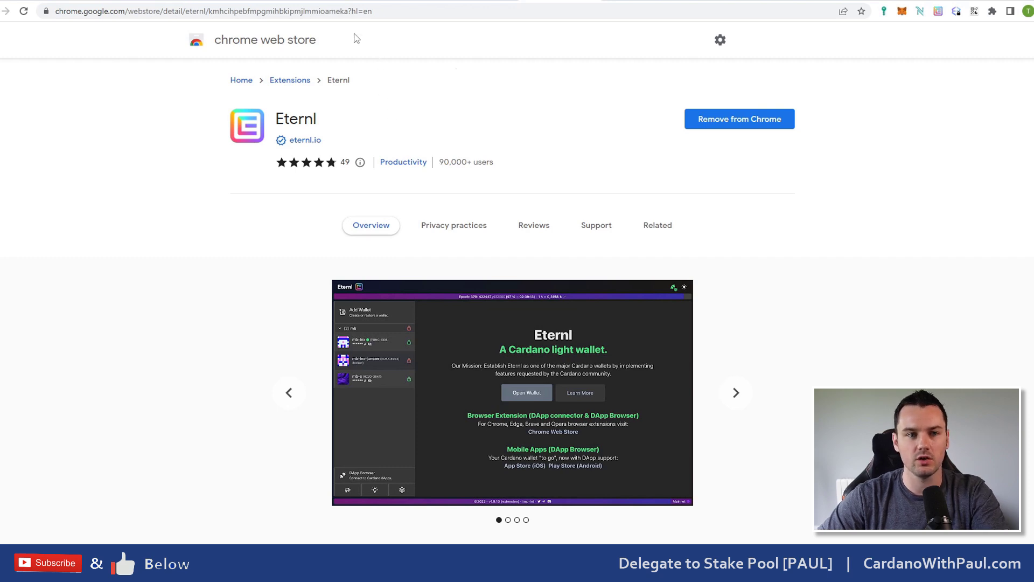
left_click(329, 1)
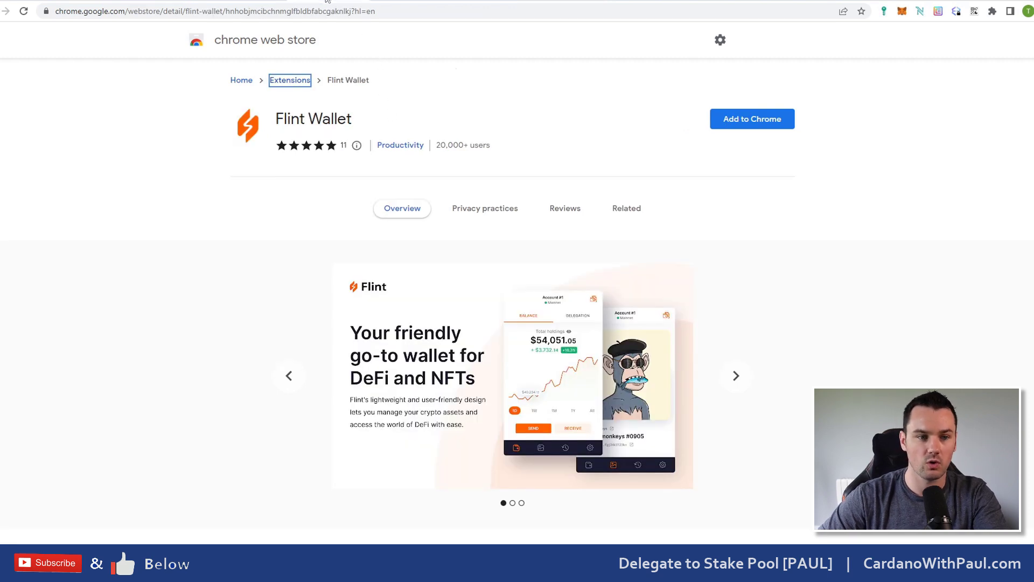
left_click(408, 1)
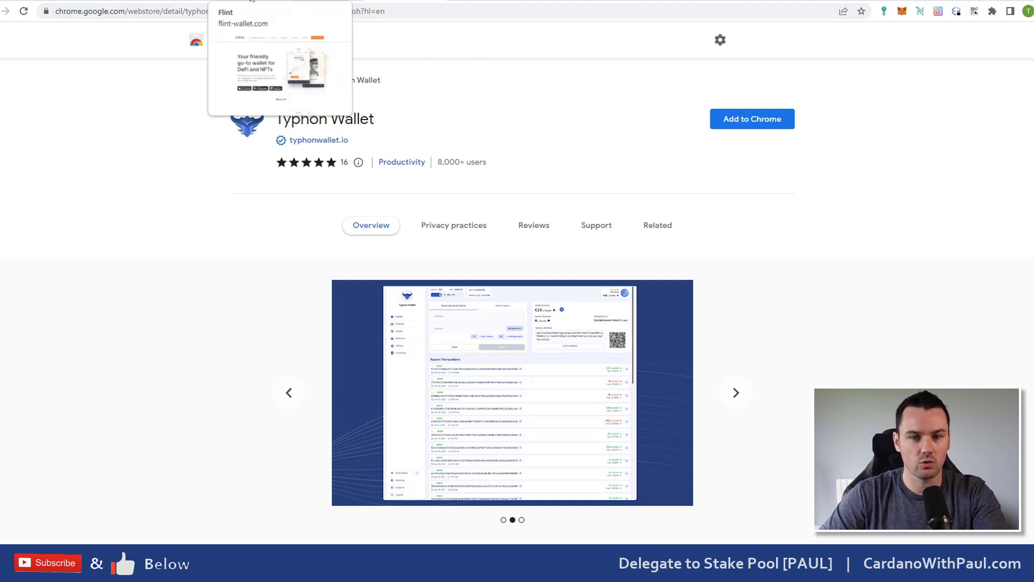
left_click(251, 1)
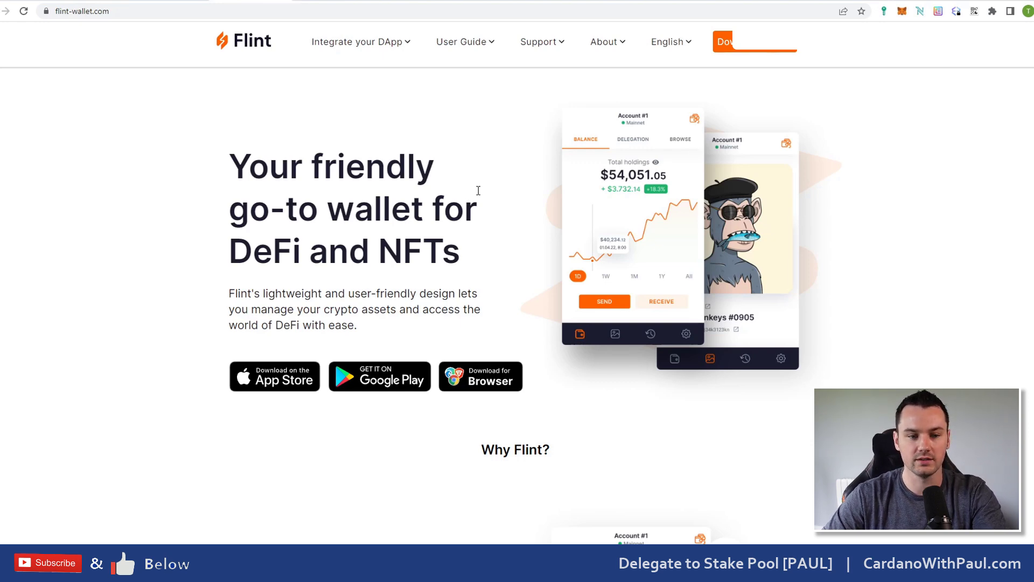
left_click(319, 2)
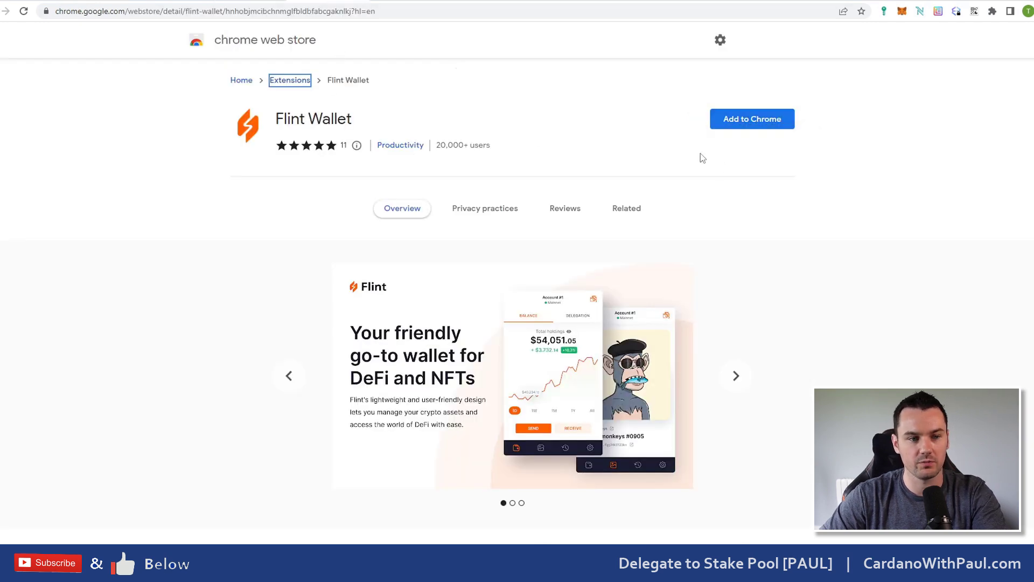
Step: Add the Flint Wallet extension to Chrome and begin its setup
left_click(746, 126)
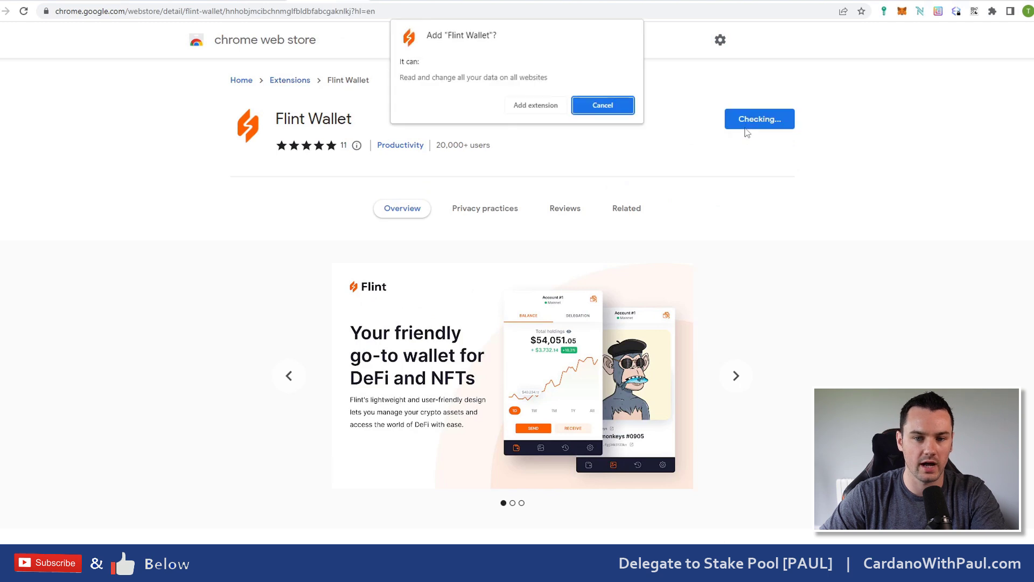
left_click(528, 107)
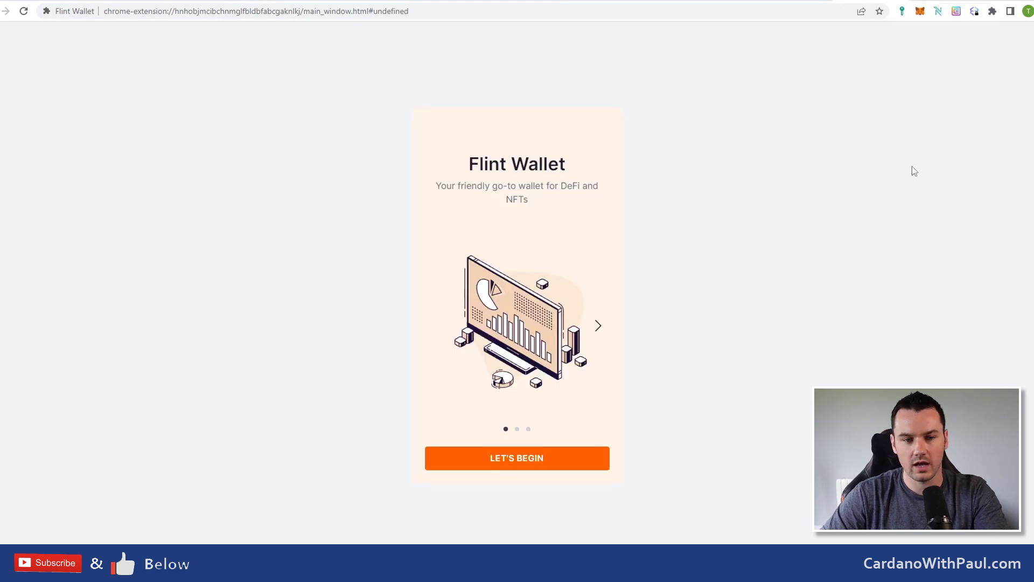
left_click(526, 463)
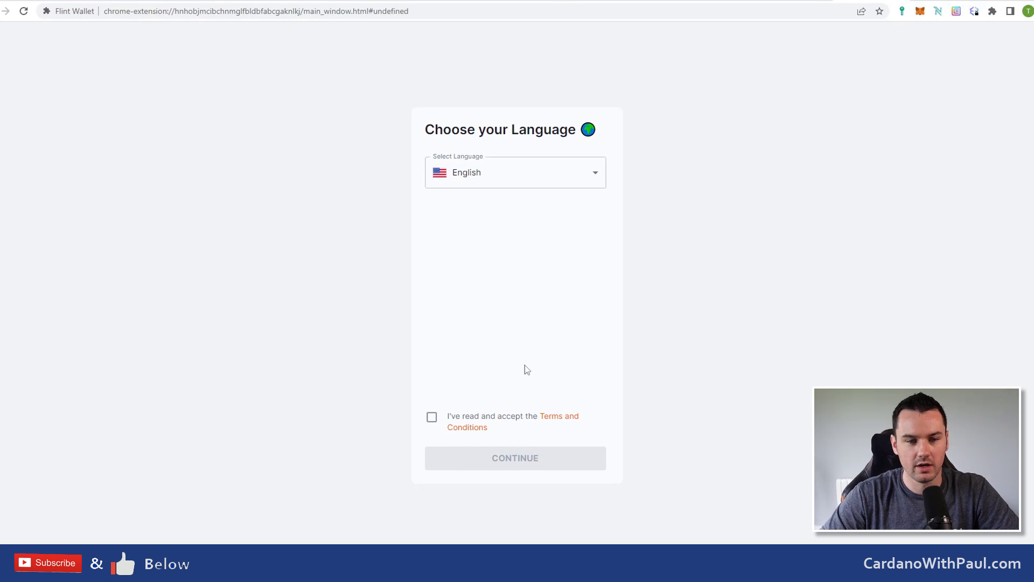
Step: Accept the Terms, keep English, agree to analytics, and choose Cardano Mainnet
left_click(431, 417)
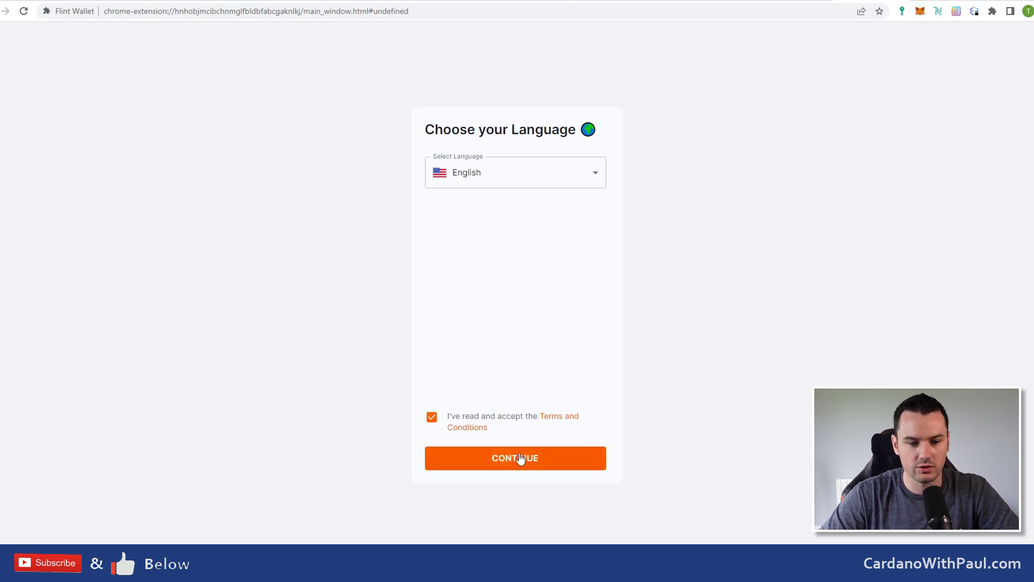
left_click(520, 459)
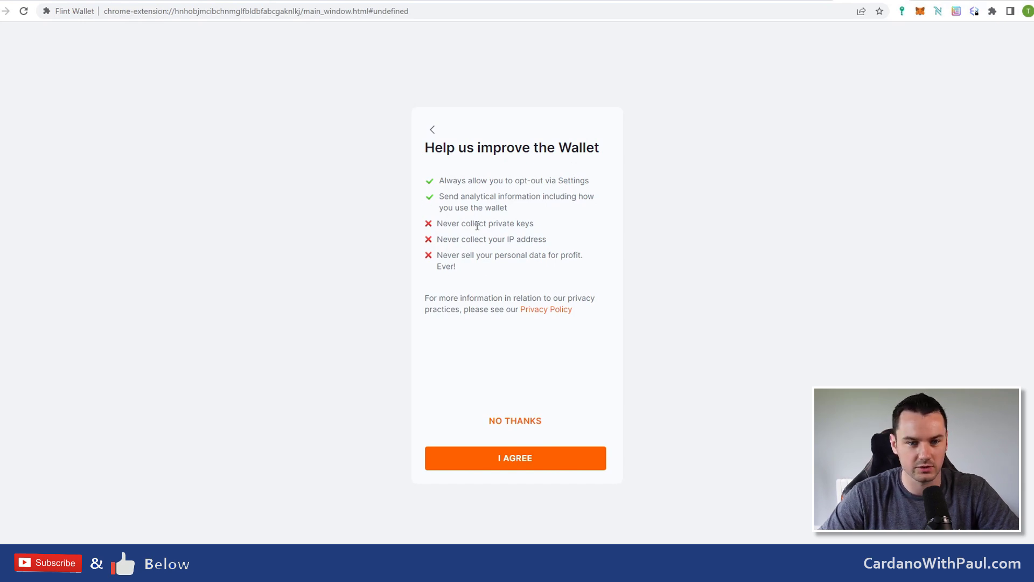
left_click(528, 461)
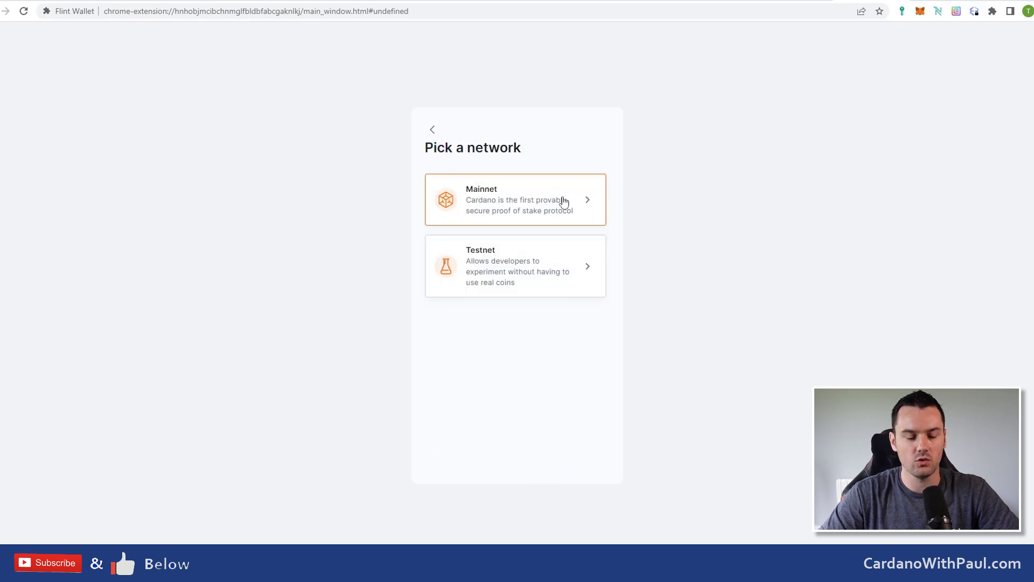
left_click(508, 200)
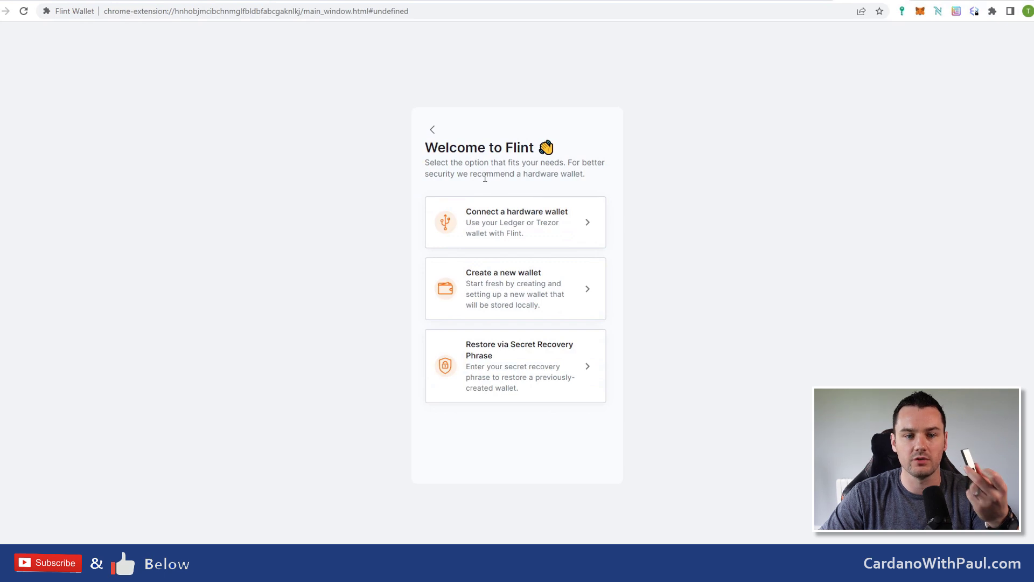
Step: Check the hardware wallet options, then create a new wallet and confirm its 15-word phrase was saved
left_click(493, 226)
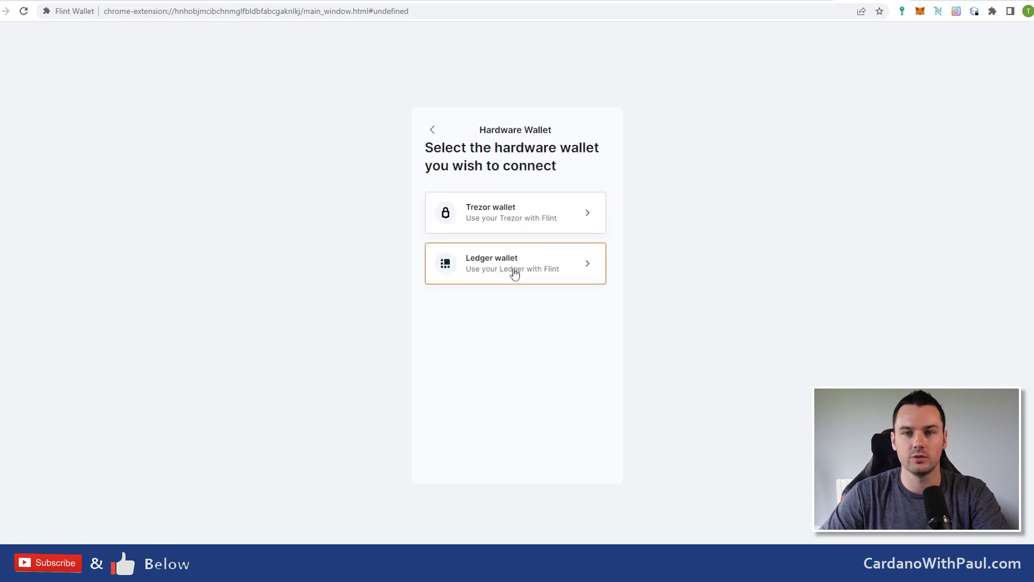
left_click(432, 130)
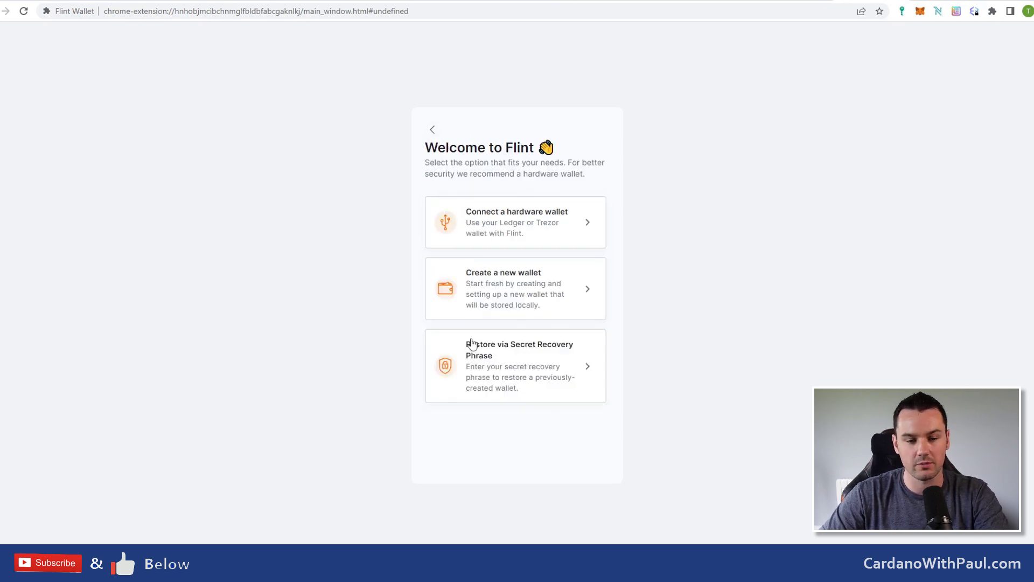
left_click(517, 296)
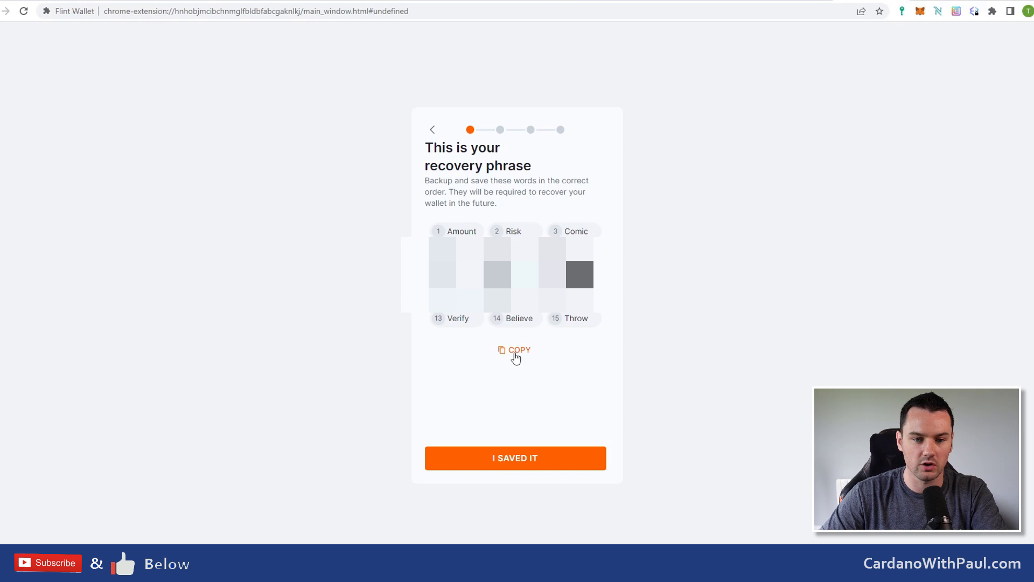
left_click(516, 458)
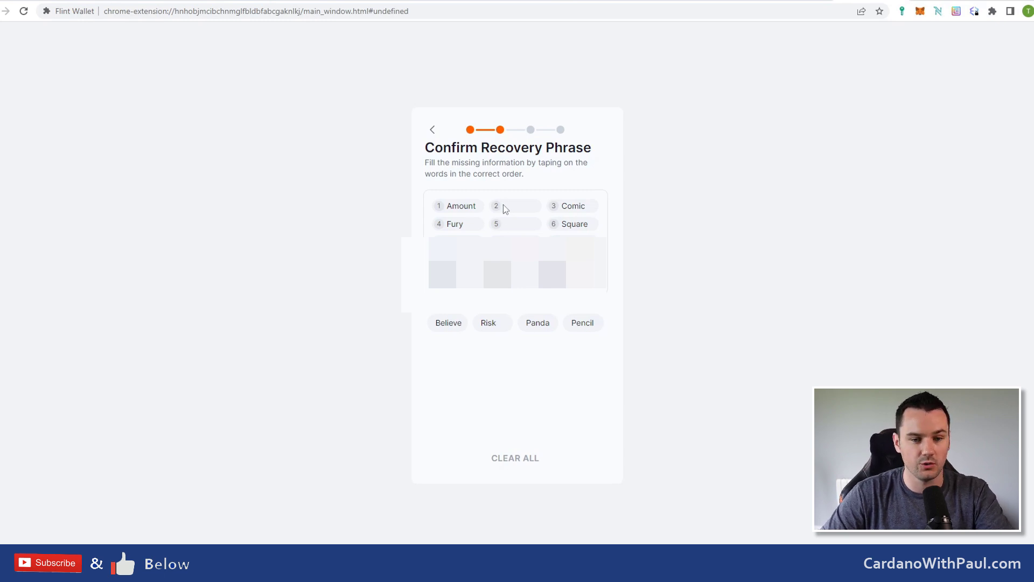
Step: Fill in Risk and Panda, set and repeat the wallet password, create the wallet, and skip the passcode
left_click(487, 325)
left_click(537, 323)
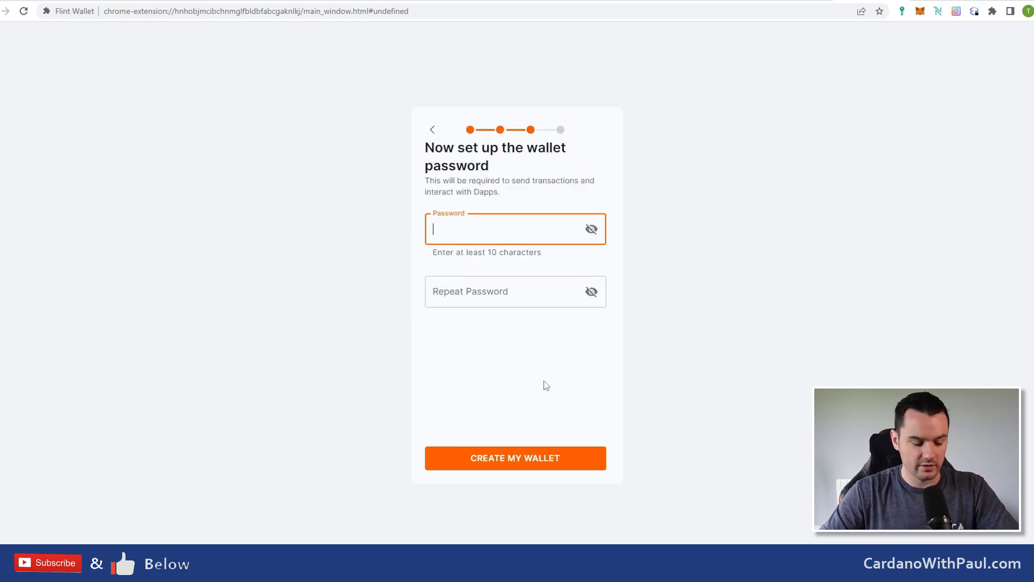
type("••")
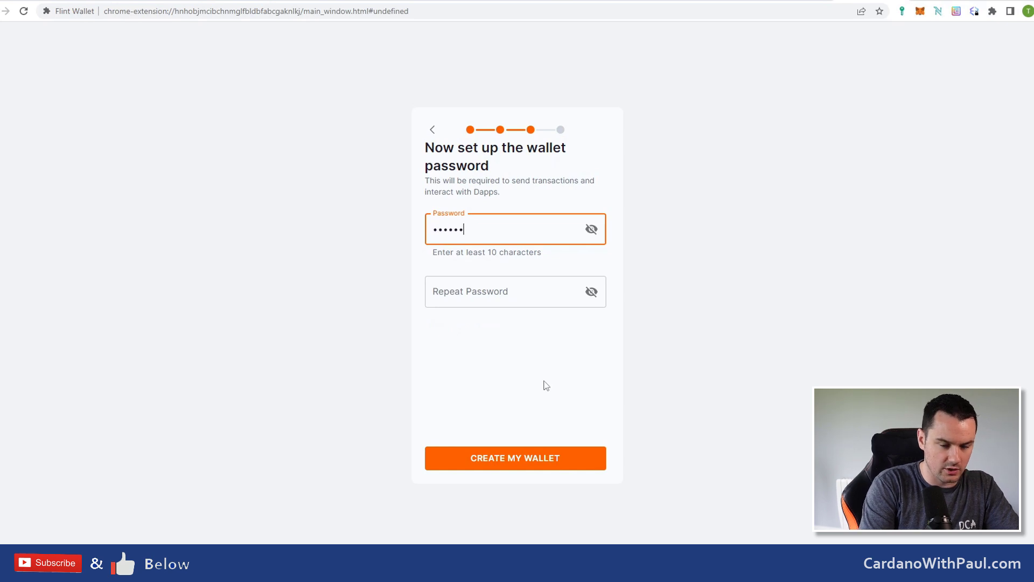
key("Tab")
key("Tab")
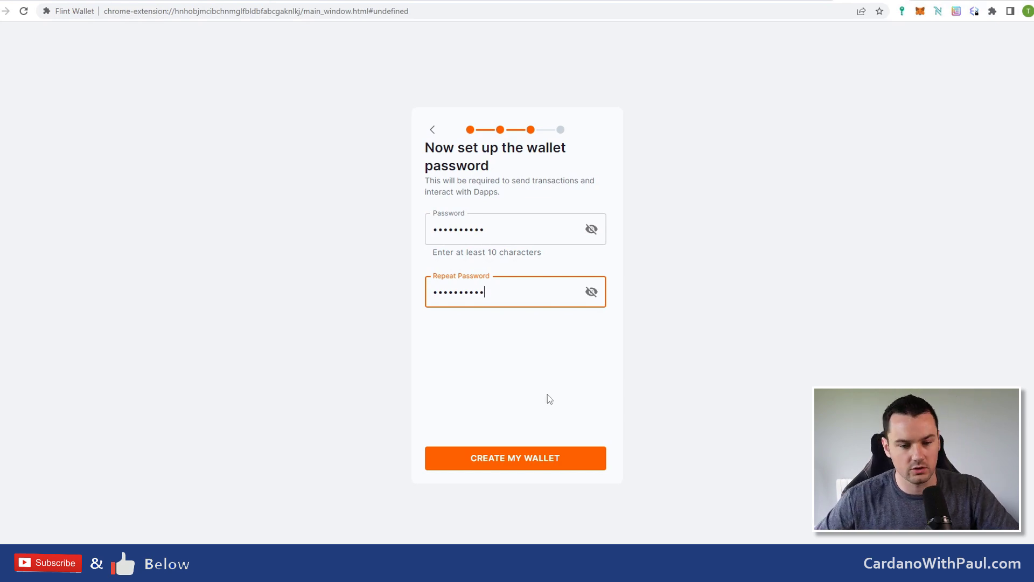
left_click(547, 456)
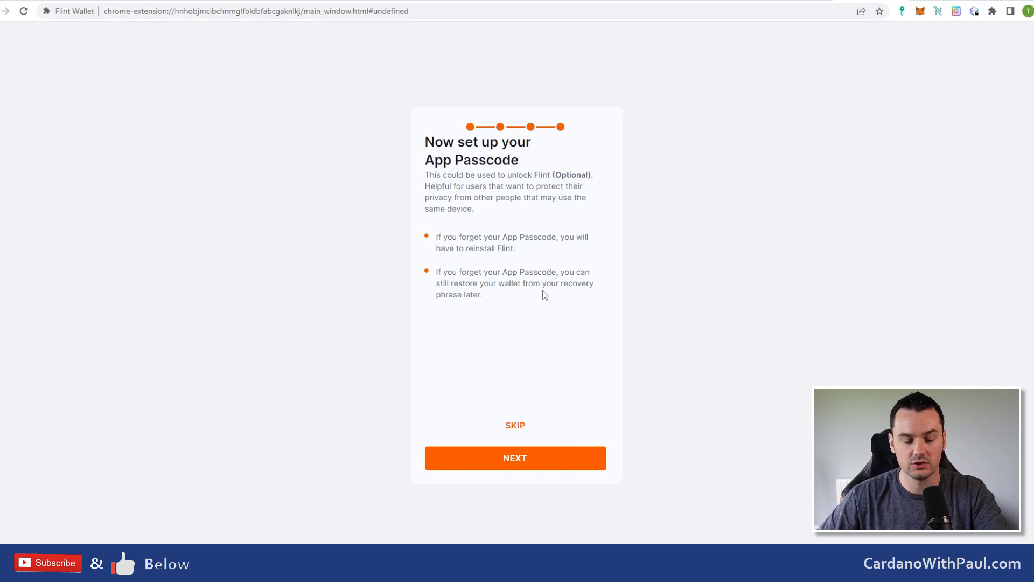
left_click(516, 425)
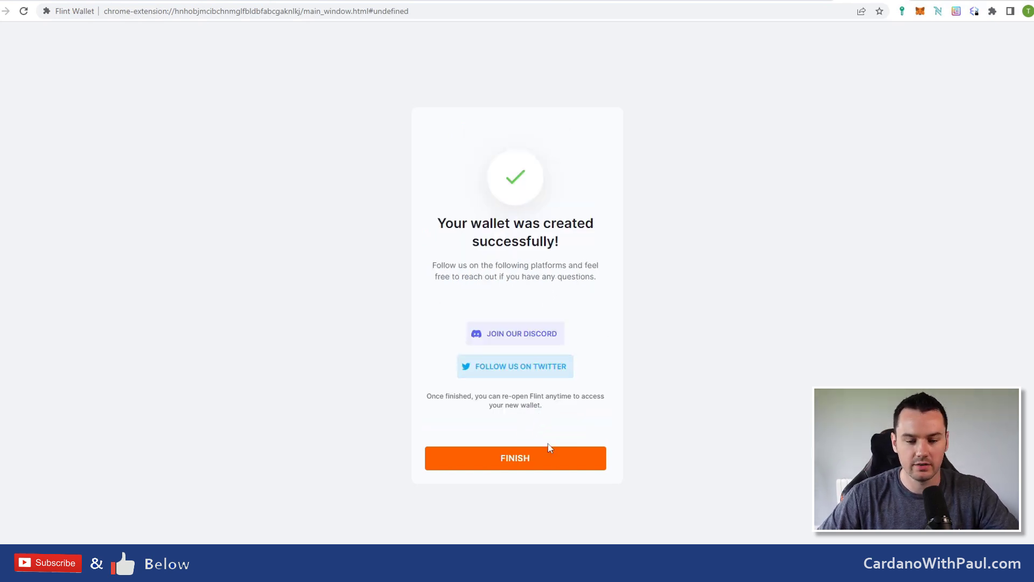
Step: Finish the wallet setup and switch to the Cexplorer.io Cardano dashboard
left_click(531, 467)
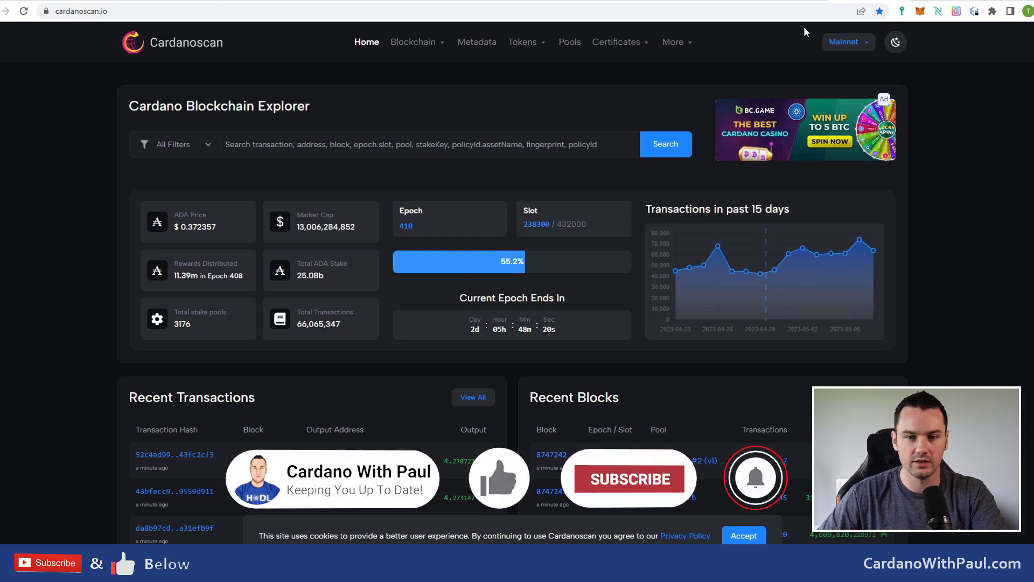
left_click(788, 1)
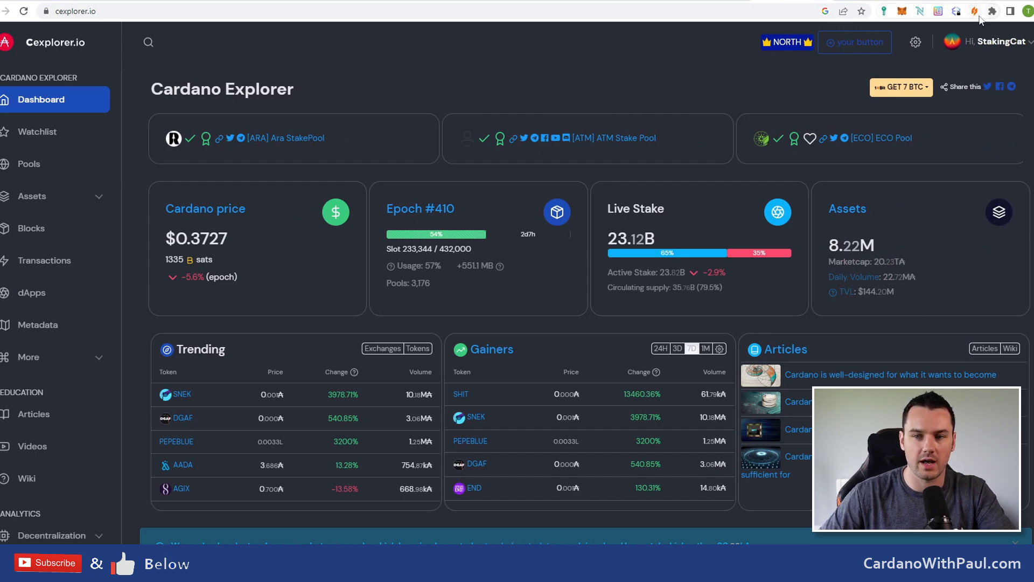
Step: Open Flint, display Wallet #1's receive address, and return to the $37.49 balance
left_click(975, 12)
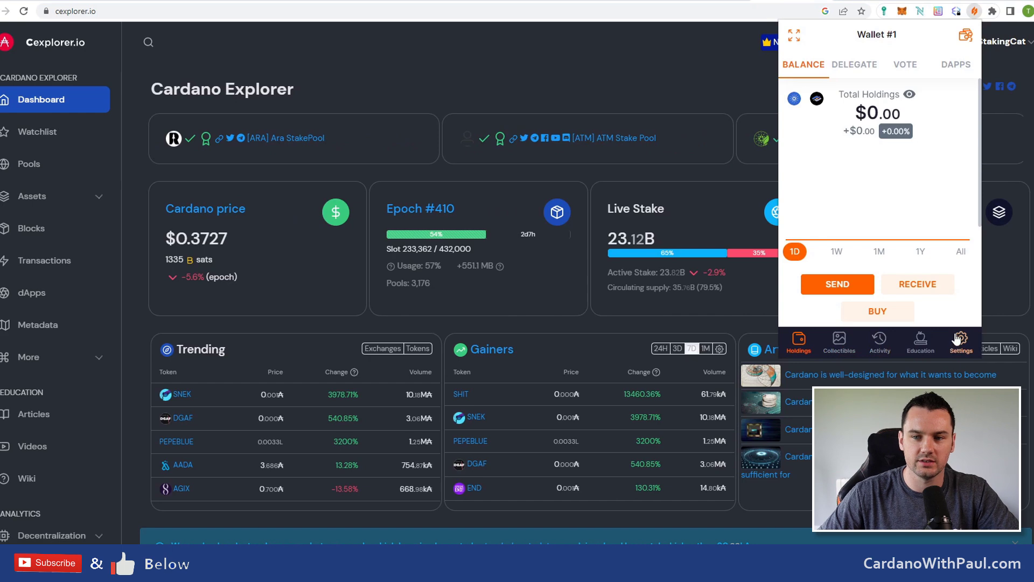
left_click(966, 35)
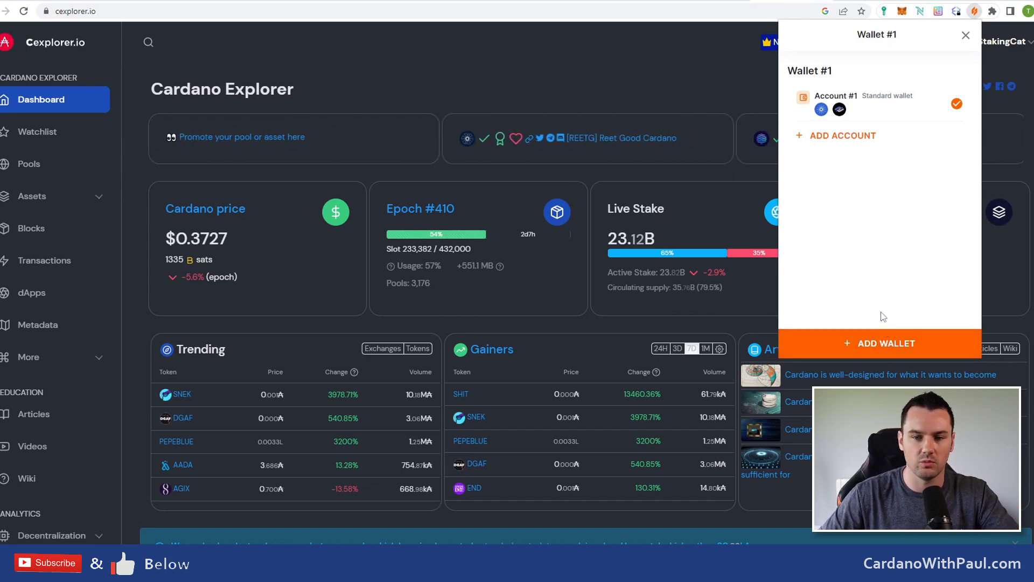
left_click(967, 36)
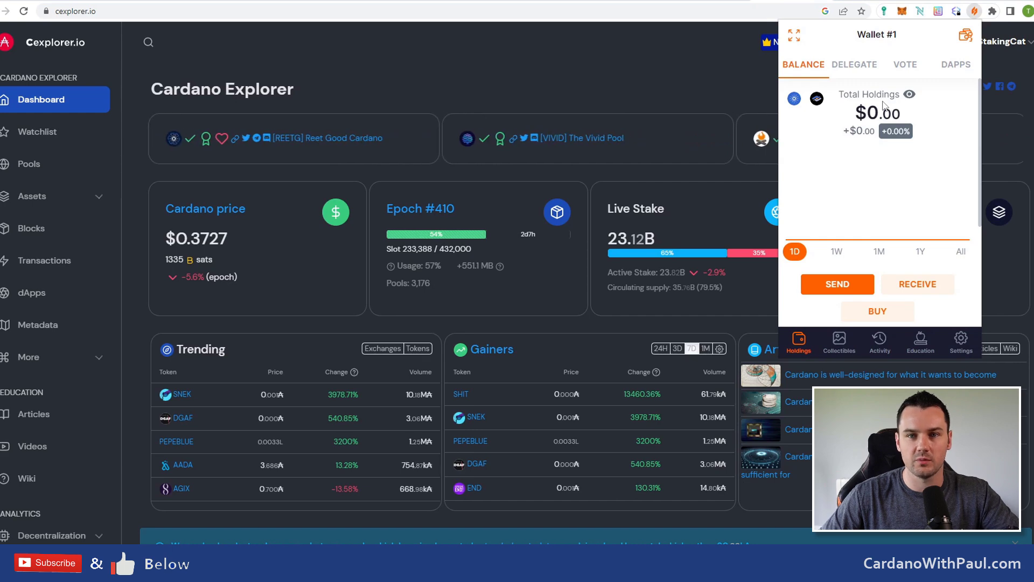
left_click(917, 286)
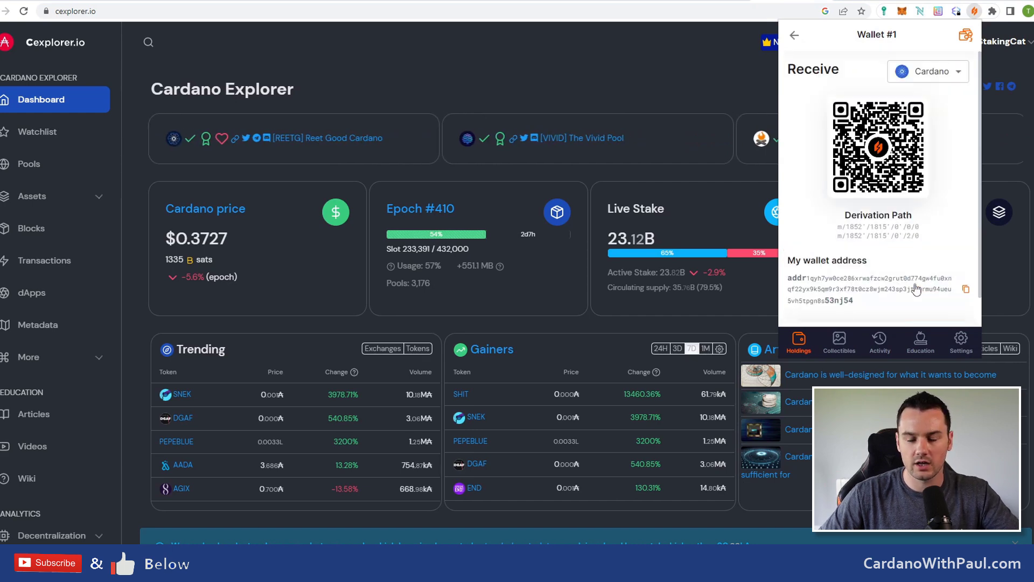
left_click(965, 292)
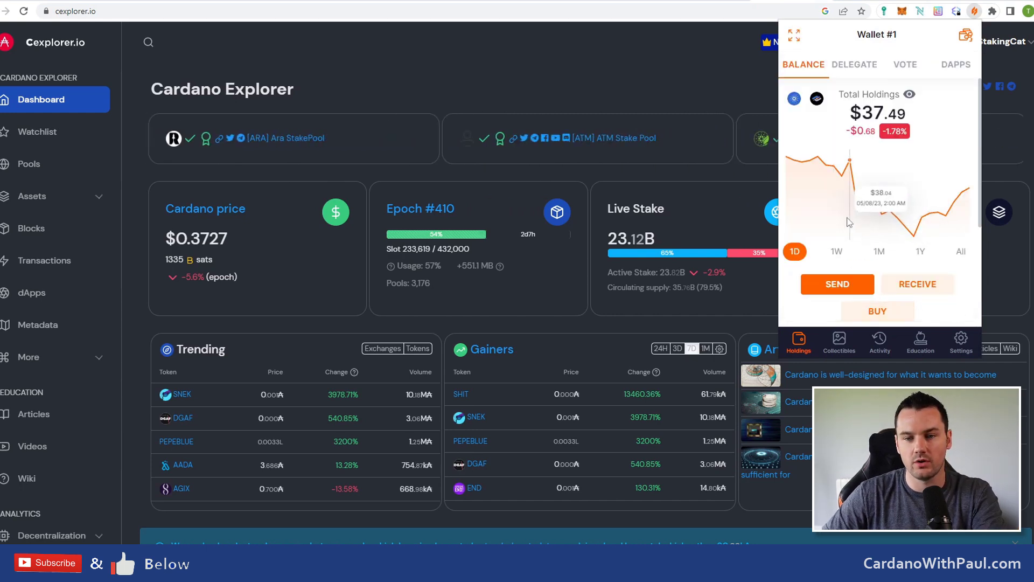
Step: Confirm the 100 ADA asset in Holdings, then scroll Settings to the Wallet section
scroll(921, 202, "down", 3)
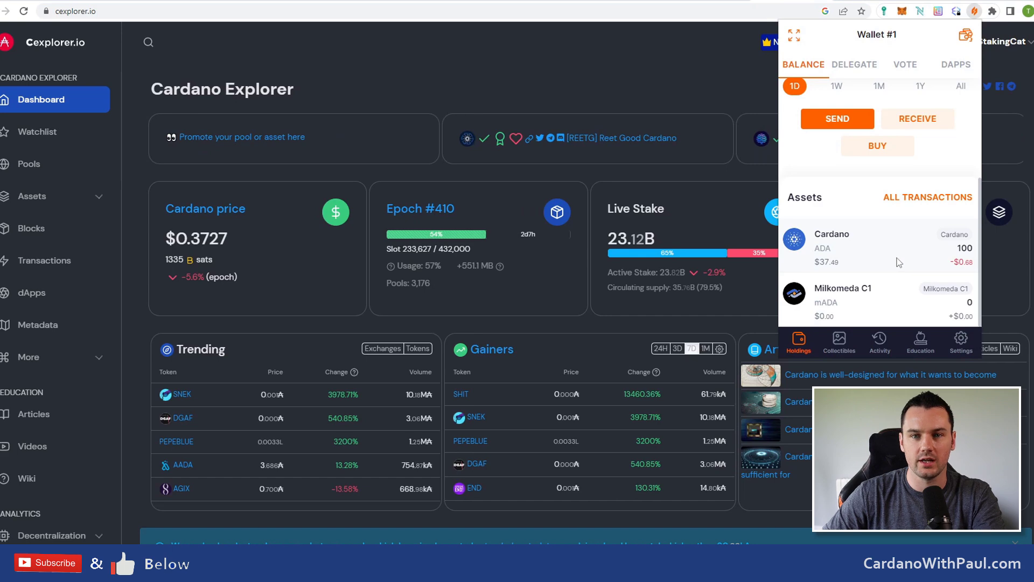
left_click(962, 342)
scroll(861, 151, "down", 2)
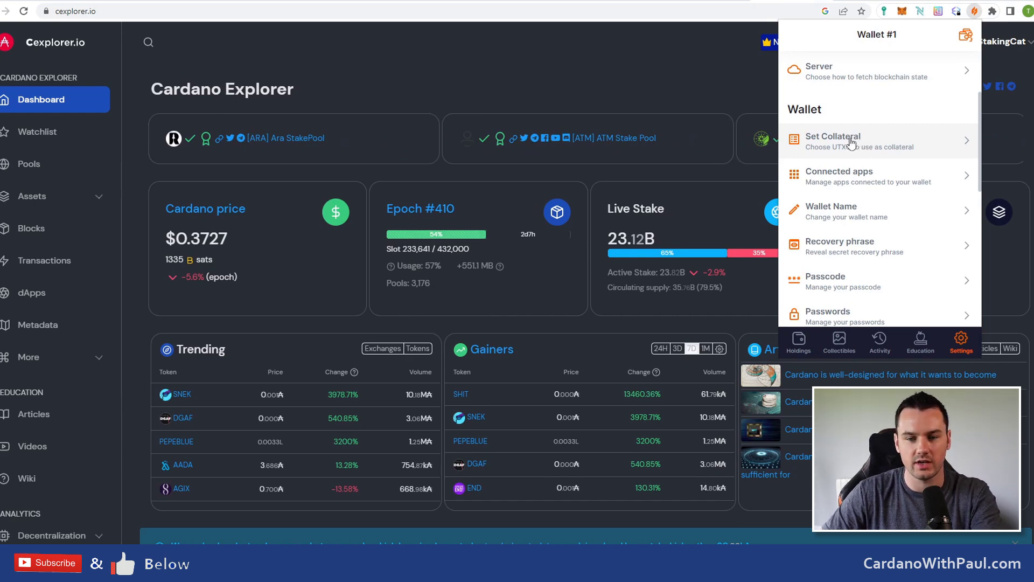
Step: Look at the Set Collateral options, then check Activity for the send-to-self transaction
left_click(850, 142)
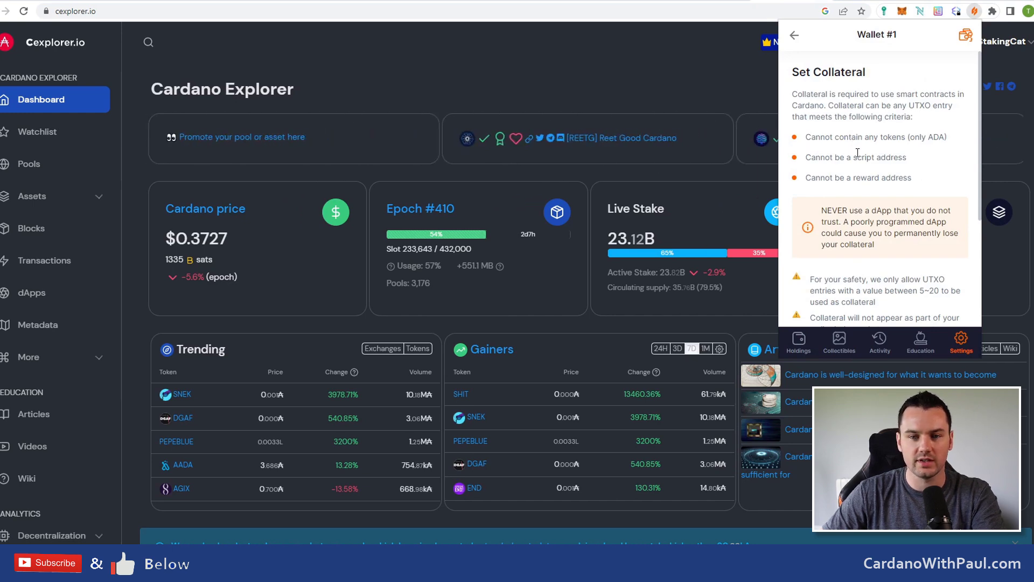
scroll(860, 172, "down", 3)
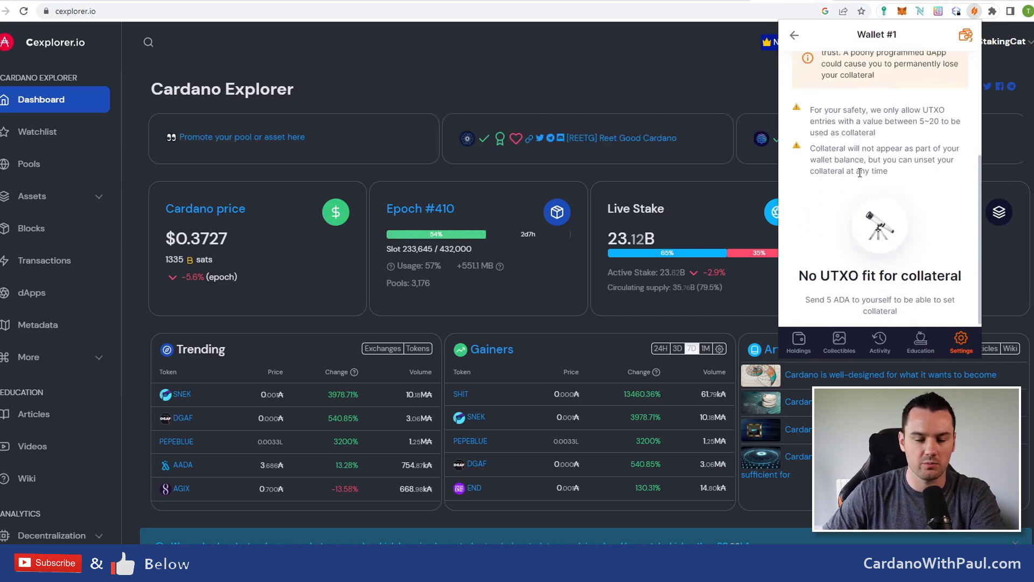
scroll(860, 172, "up", 1)
scroll(860, 172, "down", 1)
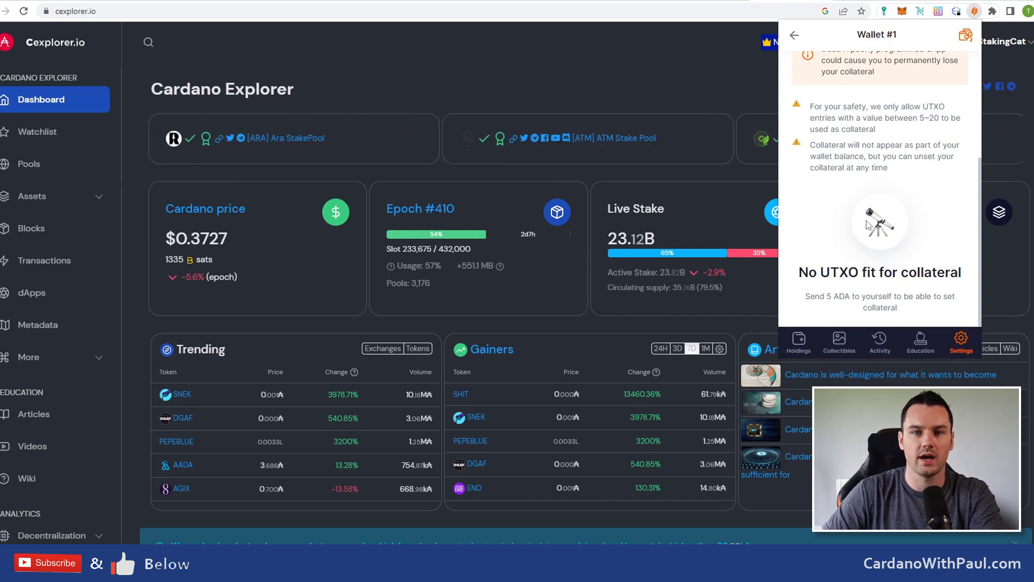
left_click(803, 338)
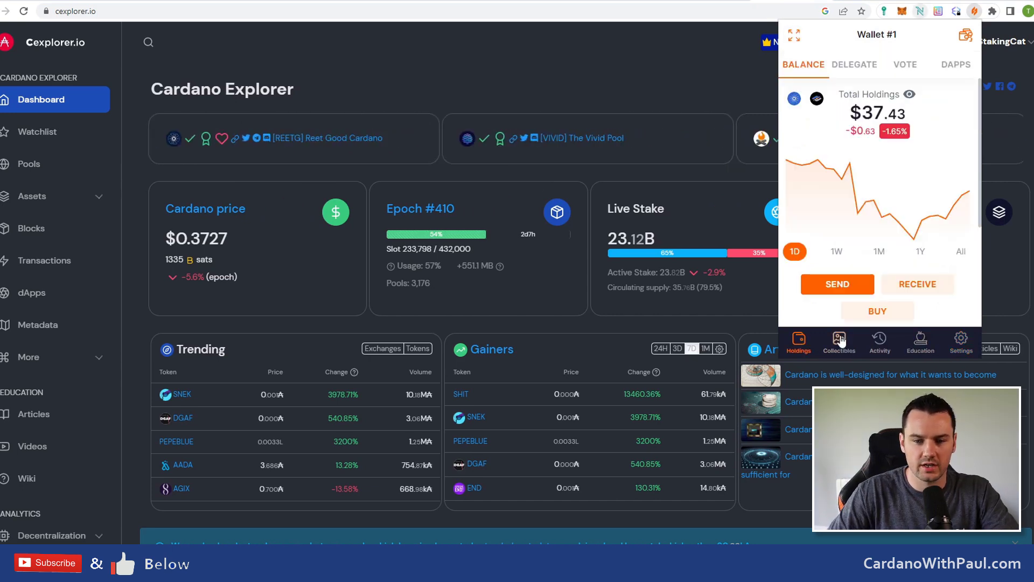
left_click(880, 340)
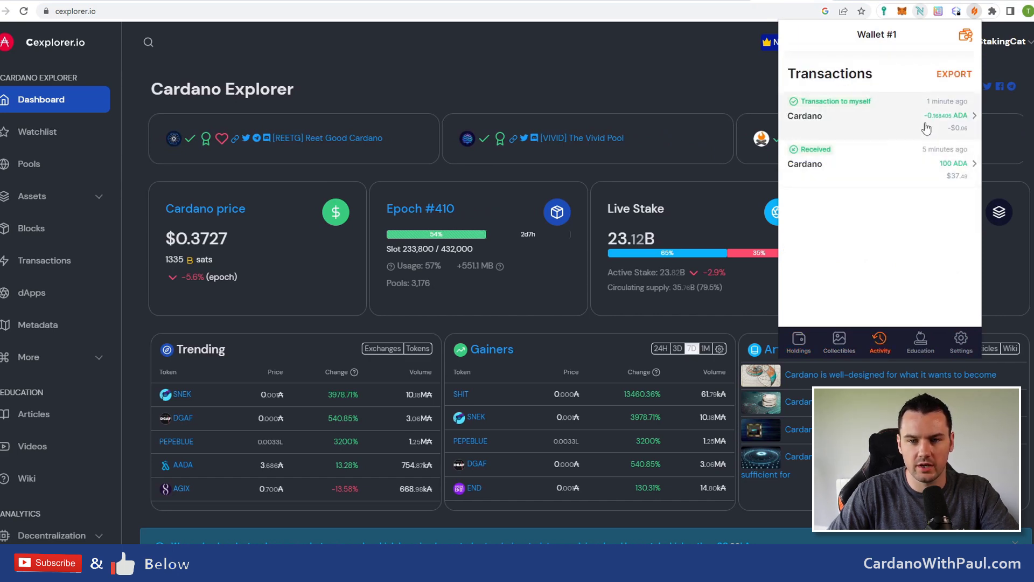
Step: Select the 5 ADA UTXO as collateral and return to the $37.27 balance view
left_click(962, 340)
left_click(864, 259)
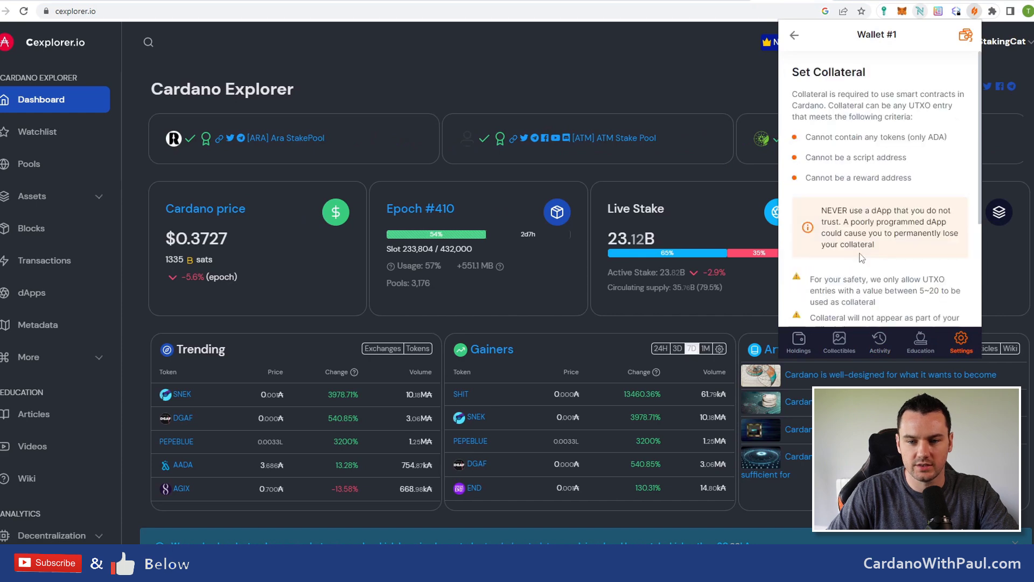
scroll(861, 259, "down", 3)
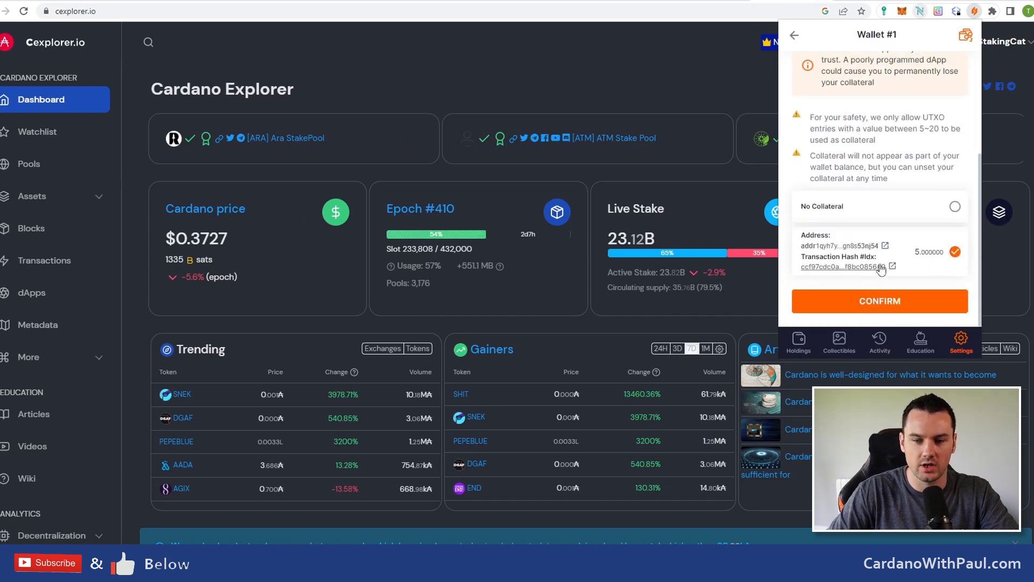
left_click(888, 305)
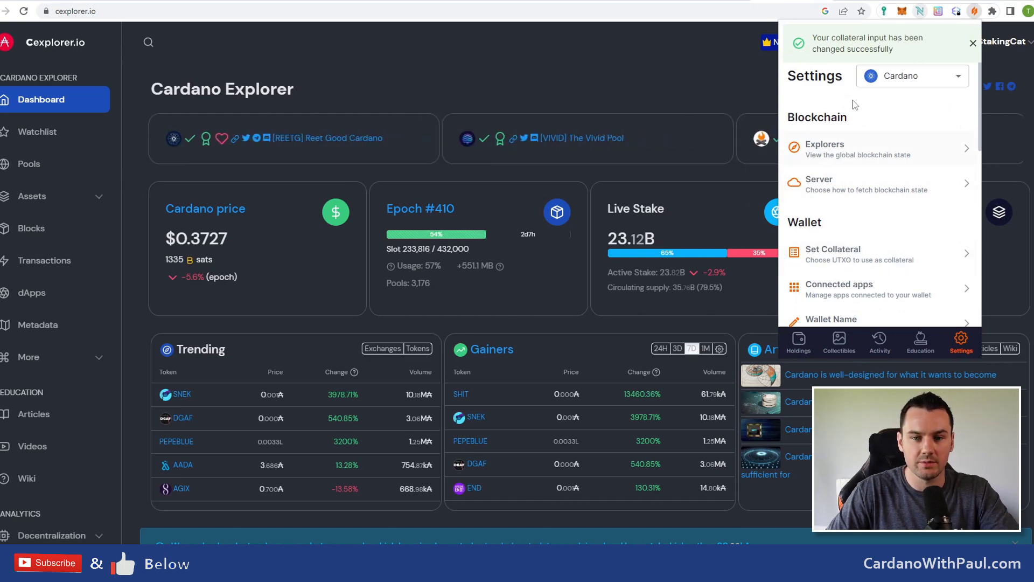
left_click(793, 344)
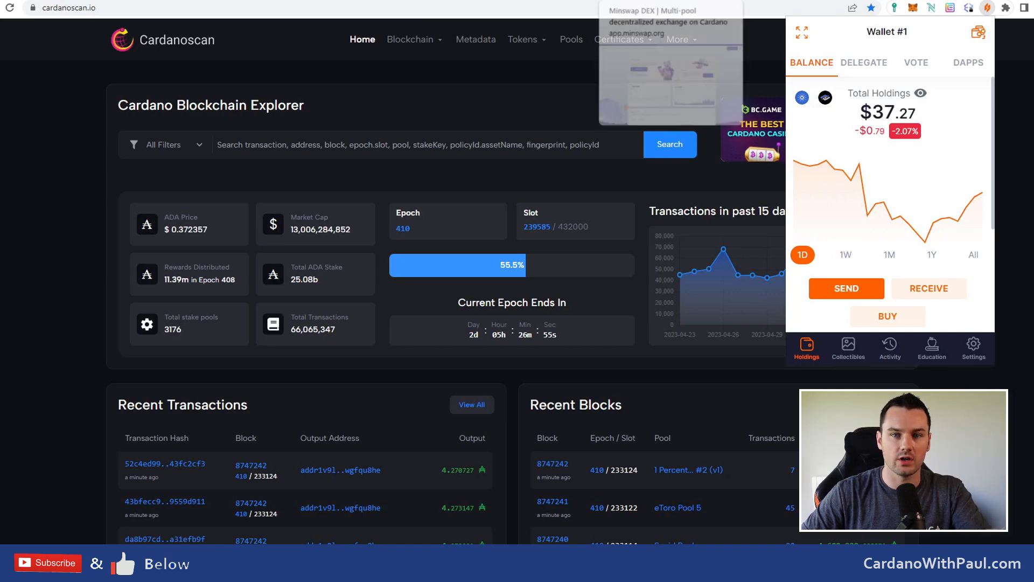
Step: Glance at the Minswap tab, then switch to TapTools' Cardano native asset market page
left_click(646, 1)
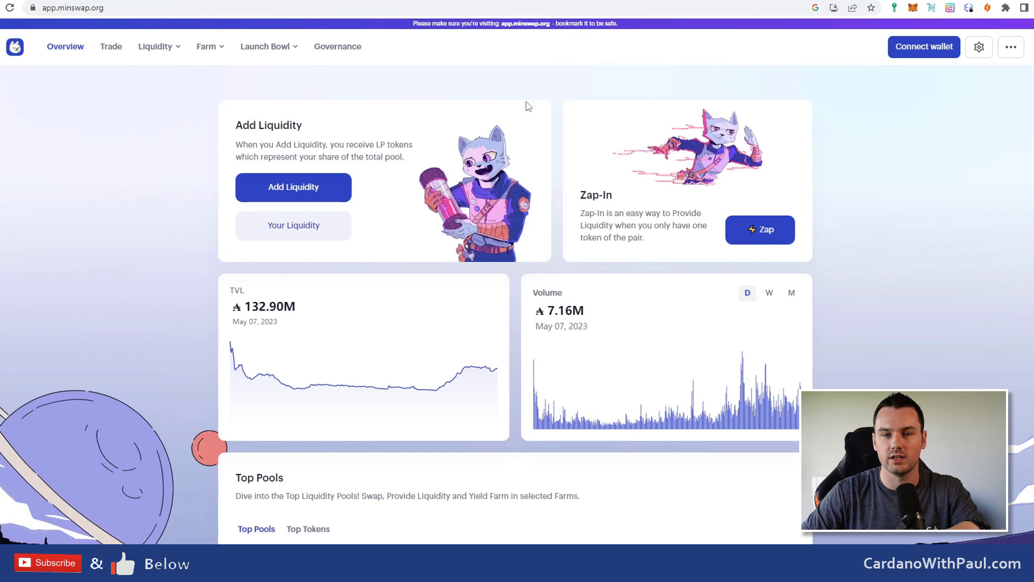
left_click(12, 1)
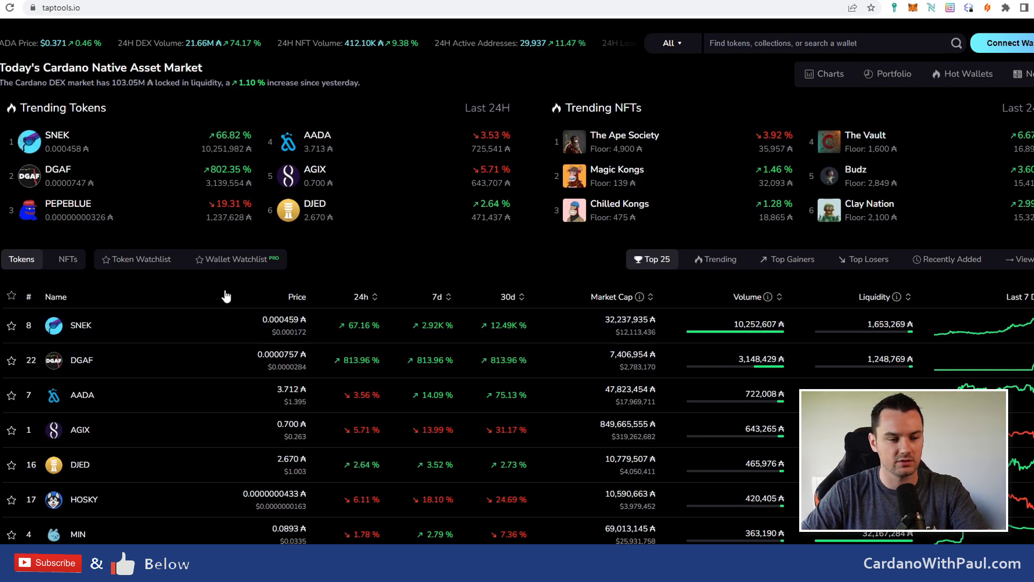
Step: View the SNEK/ADA chart on TapTools, then go back to the Minswap overview tab
left_click(103, 334)
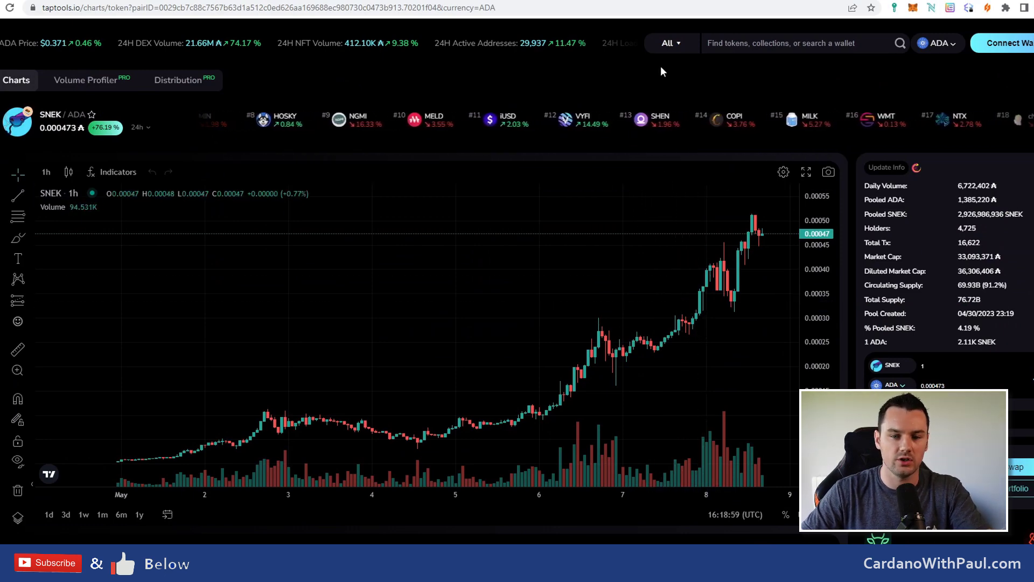
left_click(661, 0)
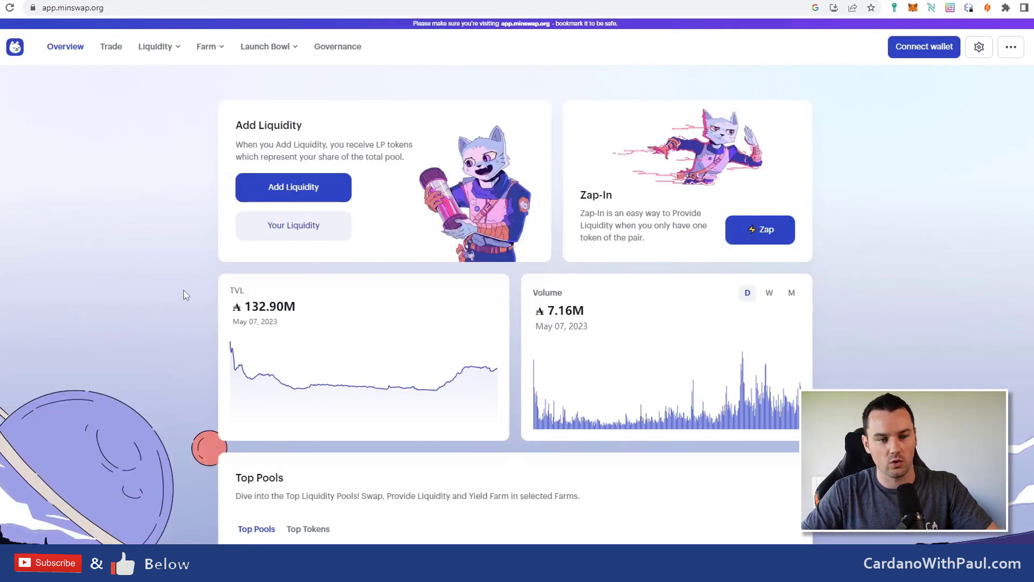
Step: Browse the Top Pools table, then open Minswap's Trade page with the ADA-MIN chart
scroll(188, 292, "down", 4)
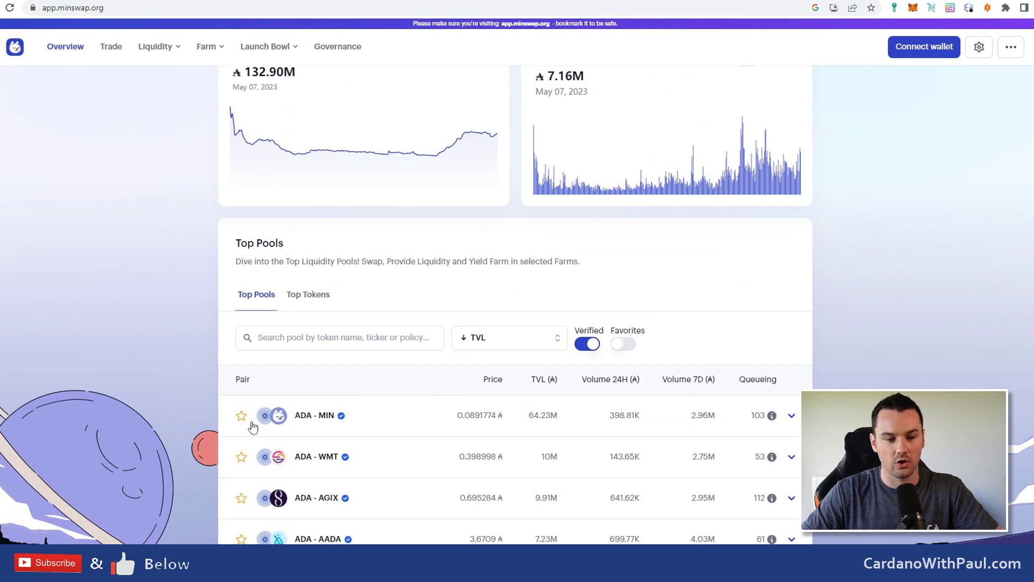
scroll(427, 526, "down", 4)
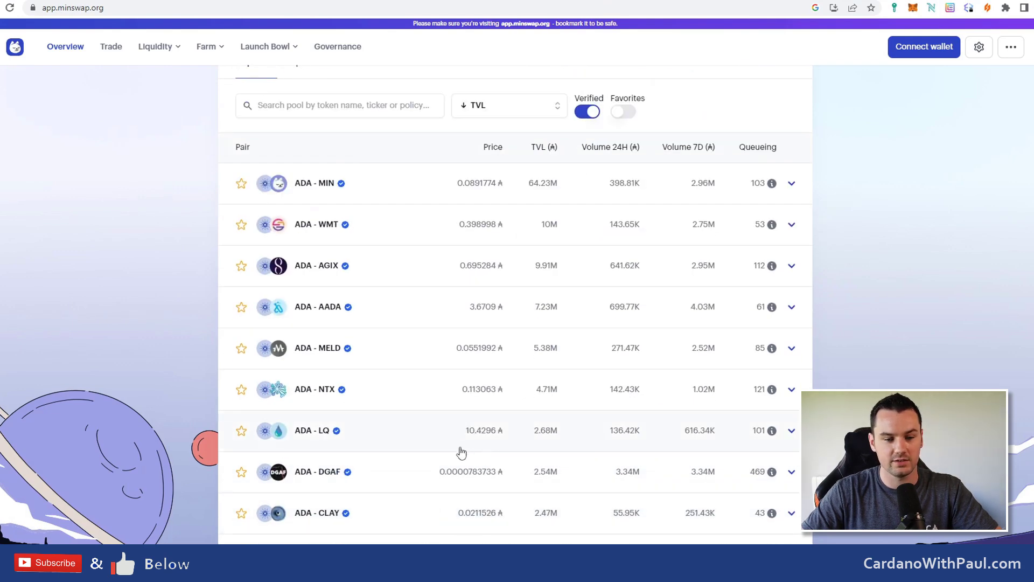
scroll(461, 453, "up", 7)
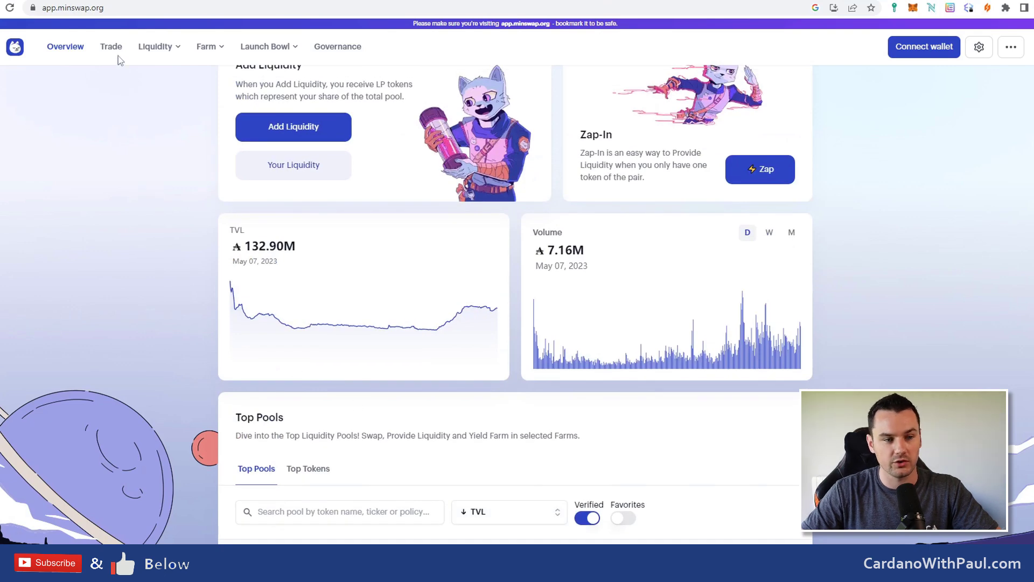
left_click(111, 48)
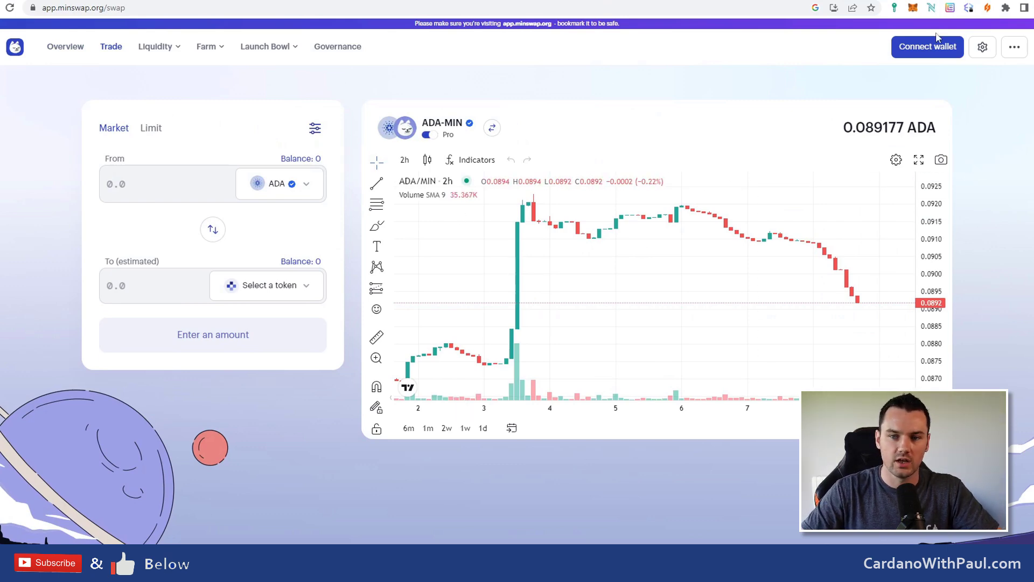
Step: Connect the Flint wallet to Minswap and approve the website connection, showing 99.83 ADA
left_click(933, 51)
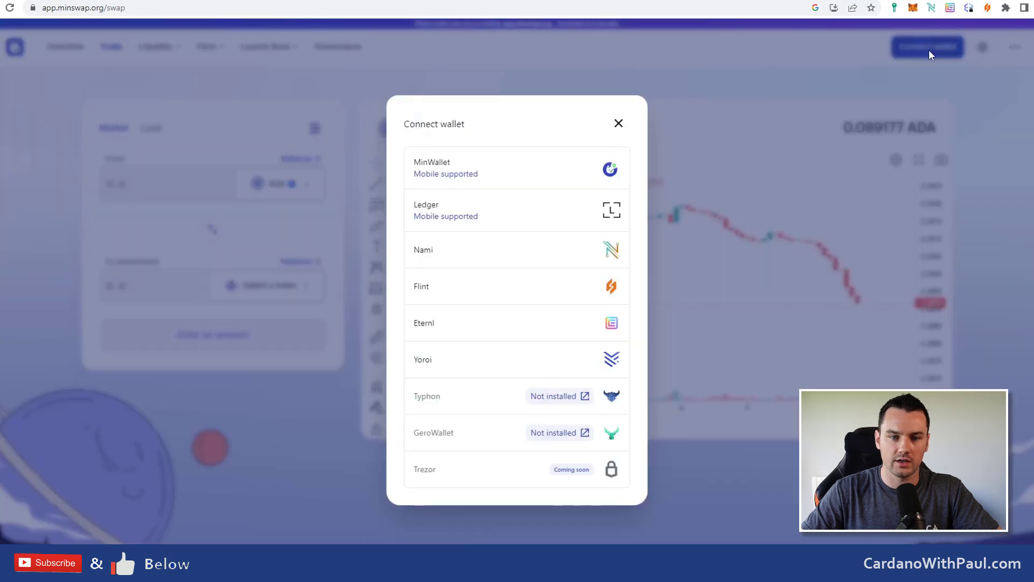
left_click(432, 293)
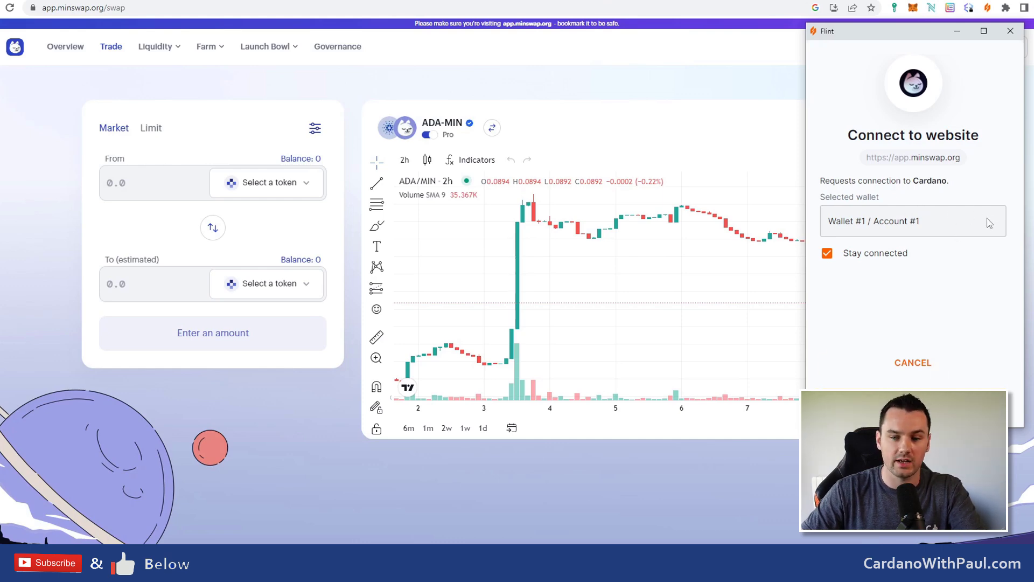
left_click(981, 409)
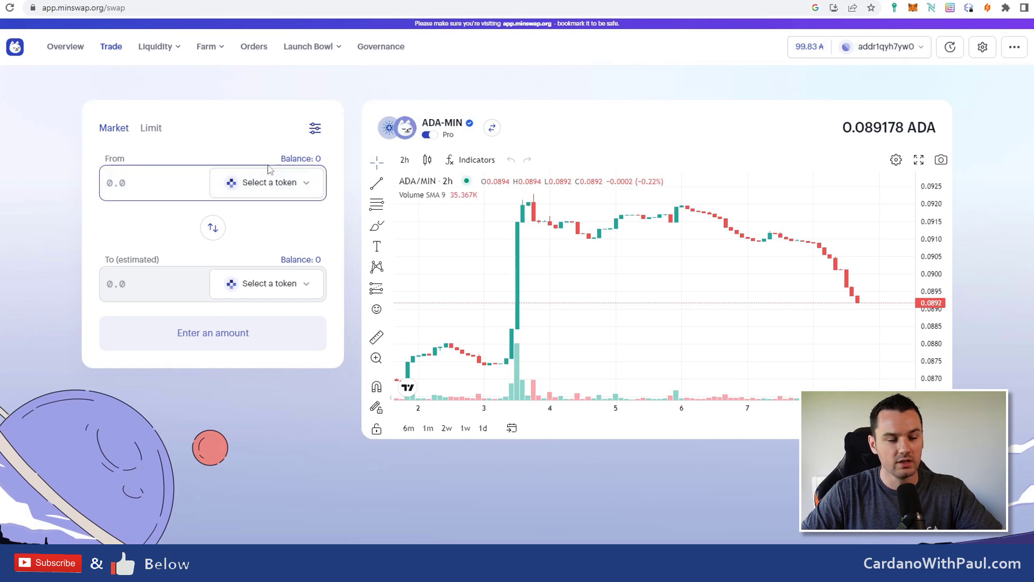
Step: Set the swap pair to ADA as source and SNEK, found by searching 'snek', as target
left_click(281, 190)
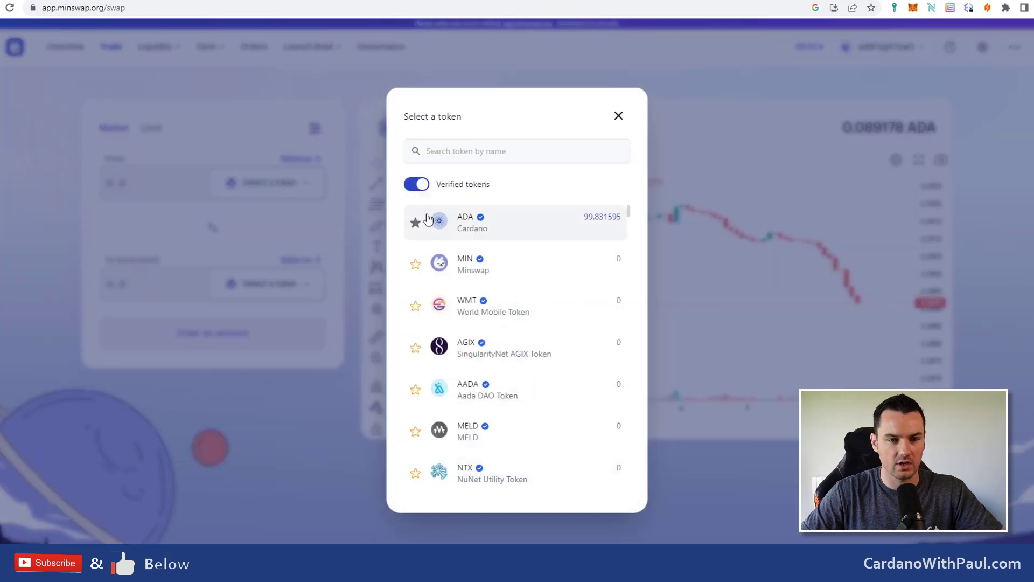
left_click(496, 231)
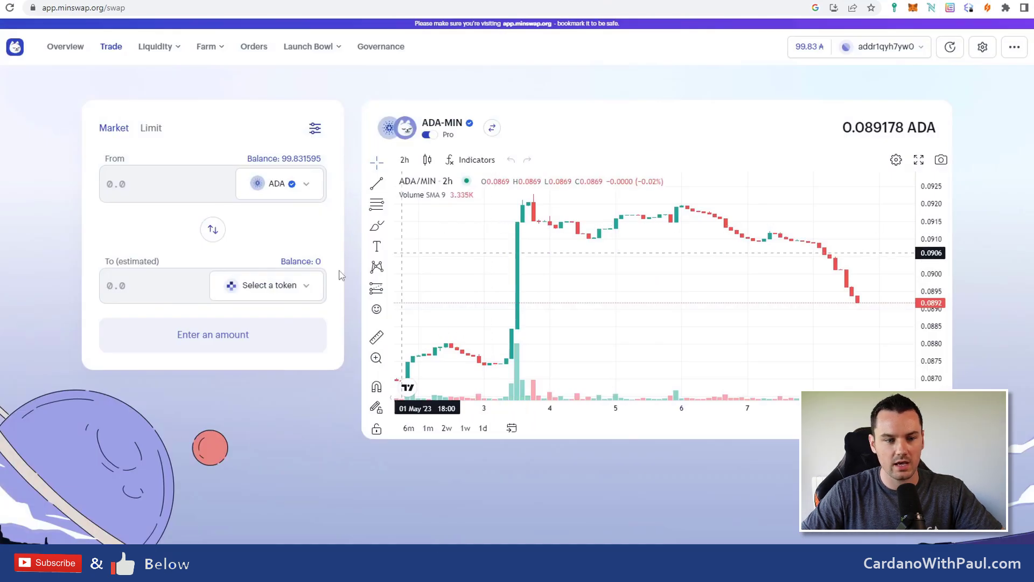
left_click(275, 293)
left_click(501, 151)
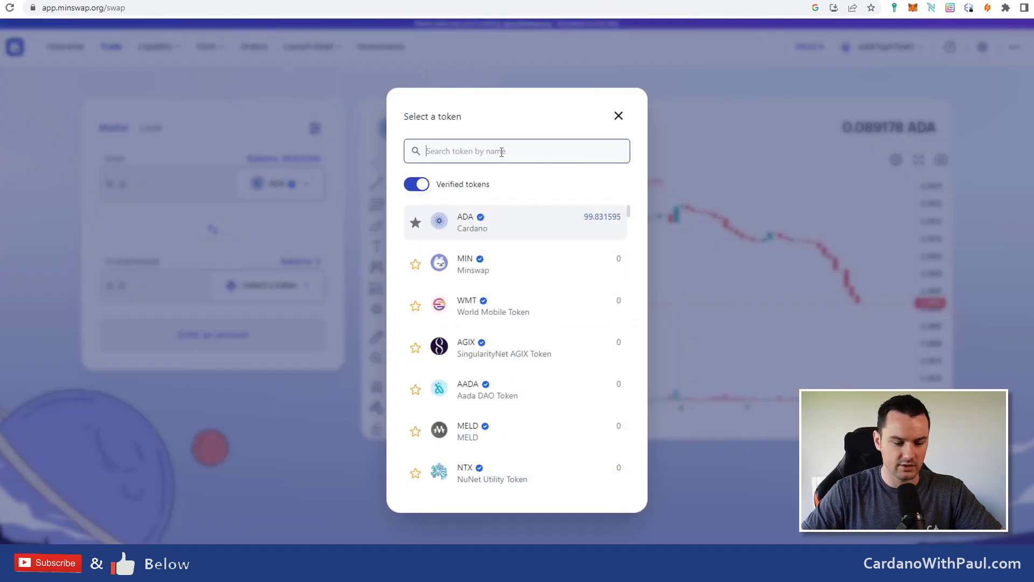
type("snek")
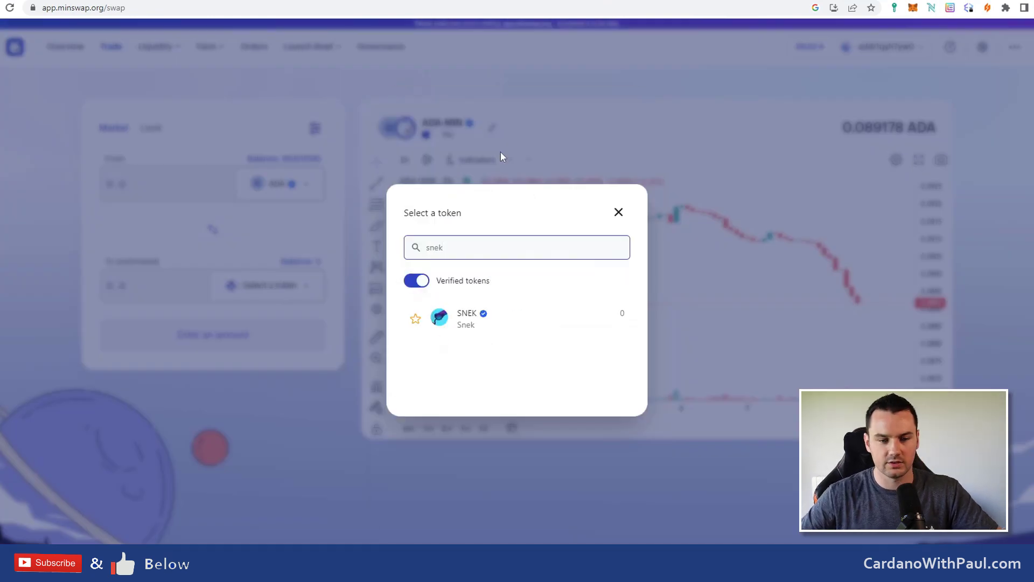
left_click(466, 325)
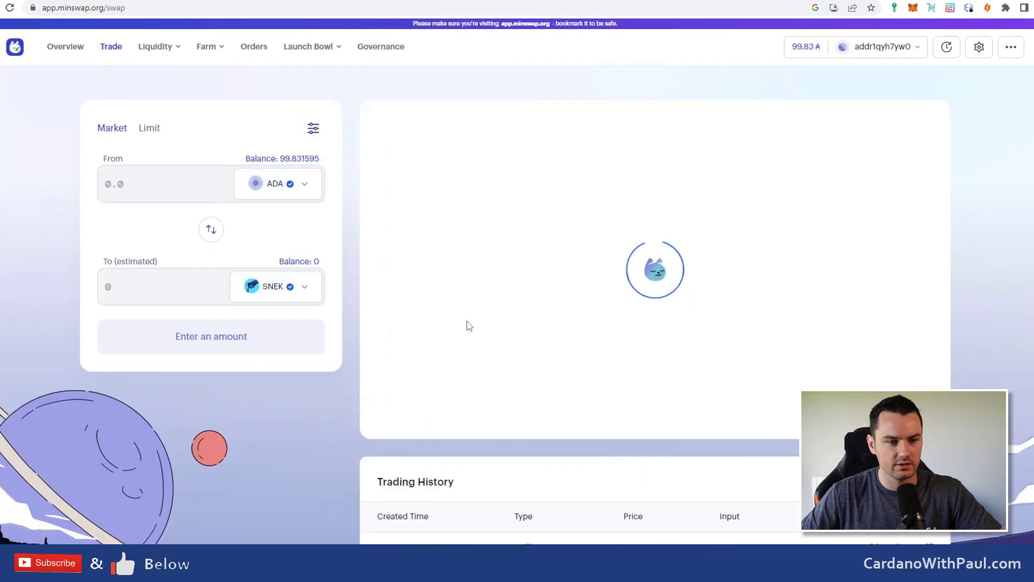
Step: Enter 50 ADA as the swap amount, giving an estimated 102,171 SNEK
left_click(133, 184)
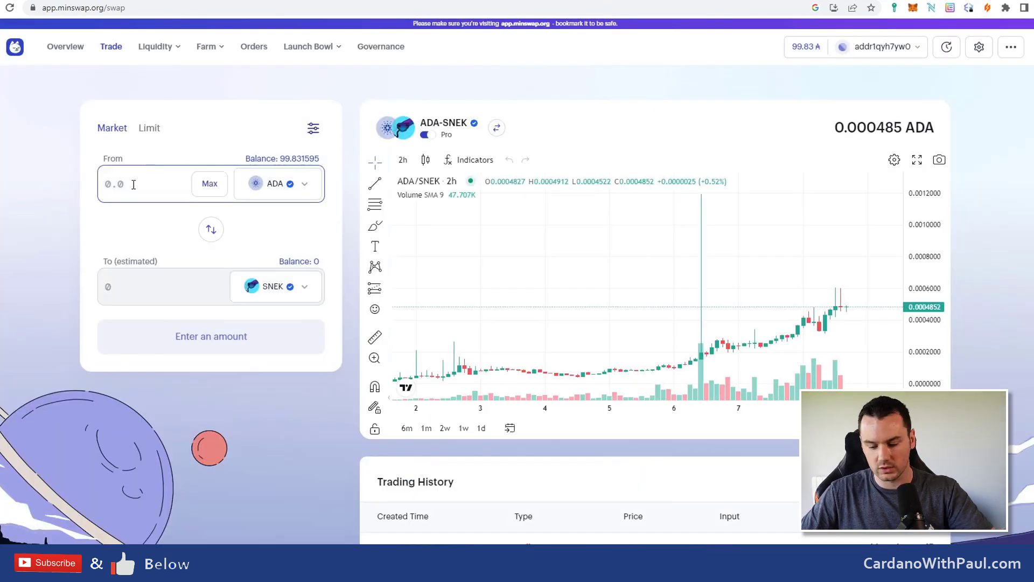
type("50")
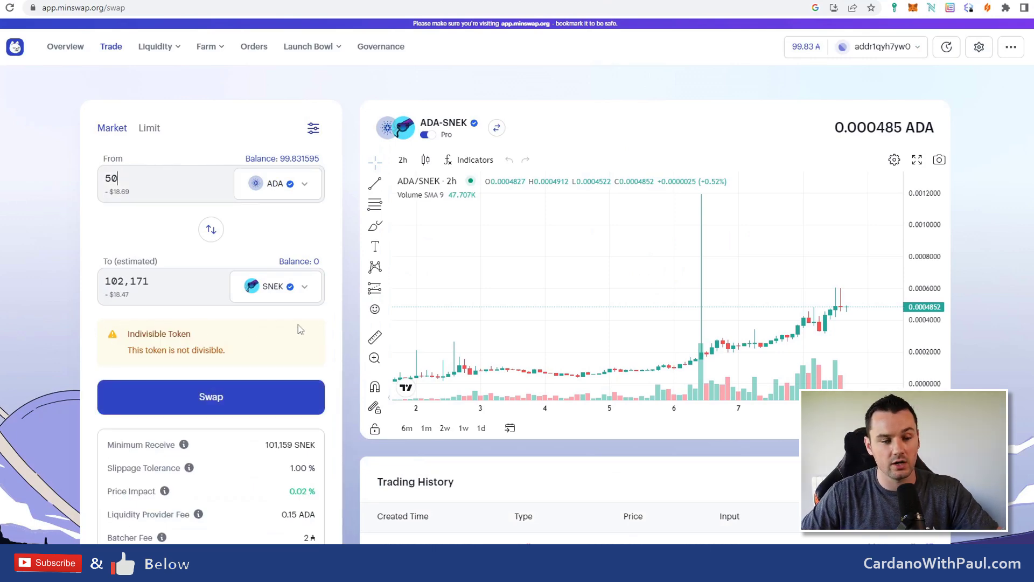
scroll(332, 403, "down", 3)
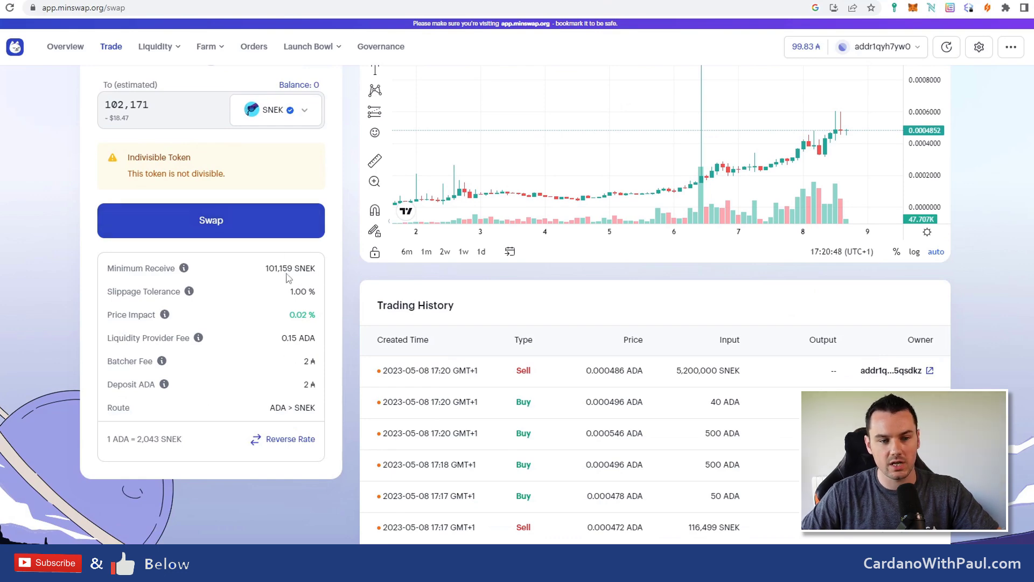
scroll(344, 264, "up", 3)
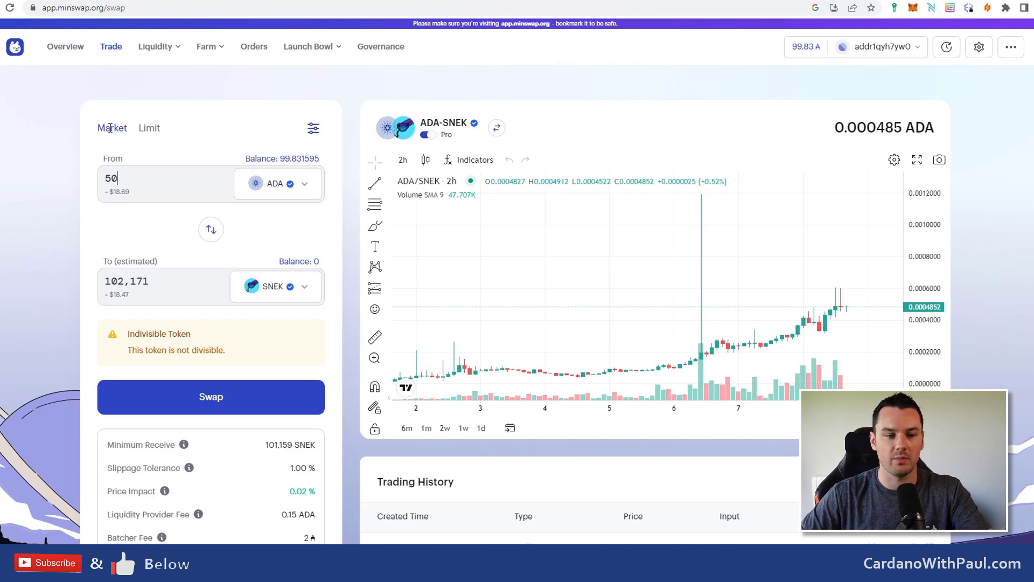
scroll(30, 311, "down", 3)
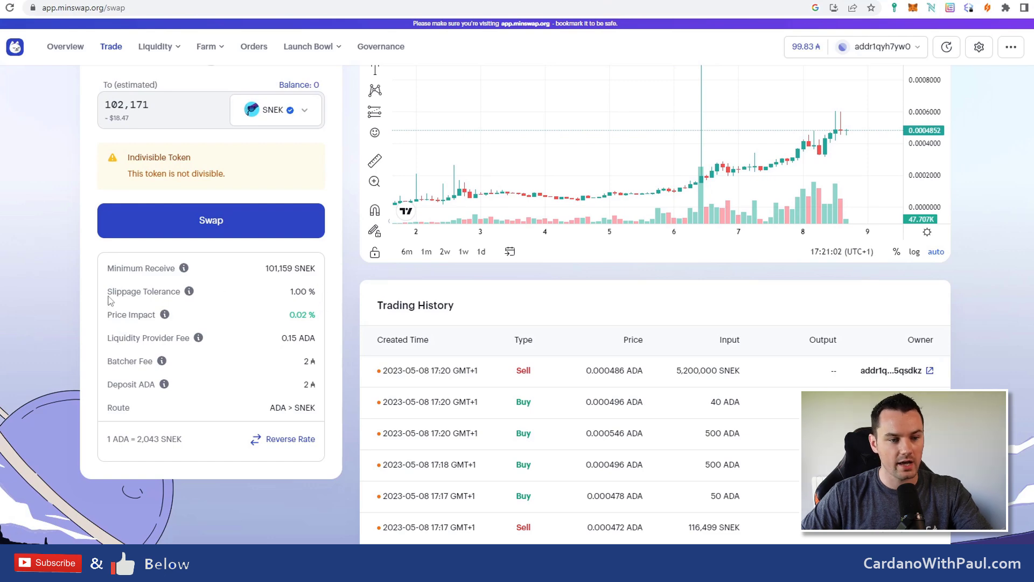
scroll(323, 296, "up", 3)
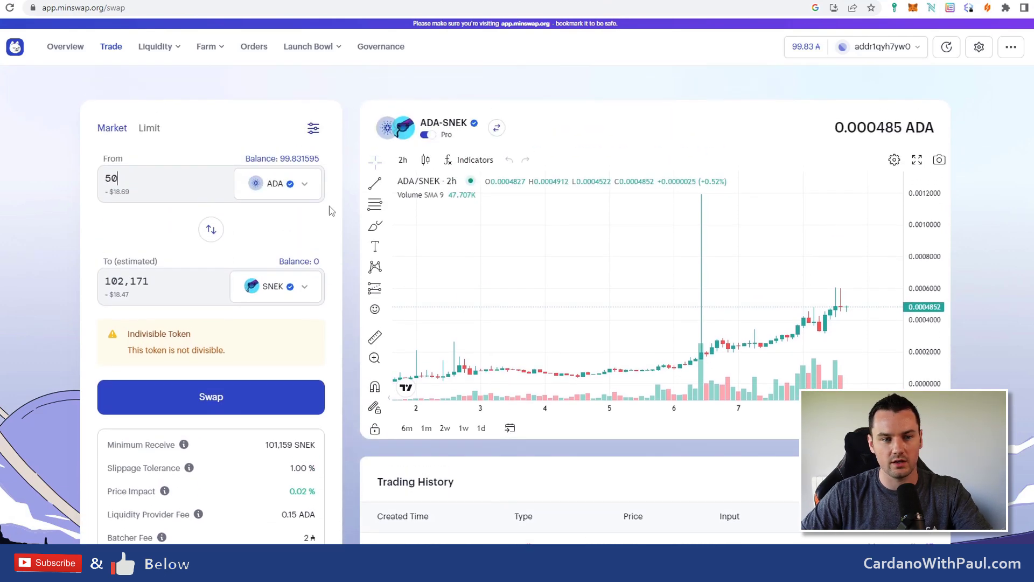
left_click(313, 132)
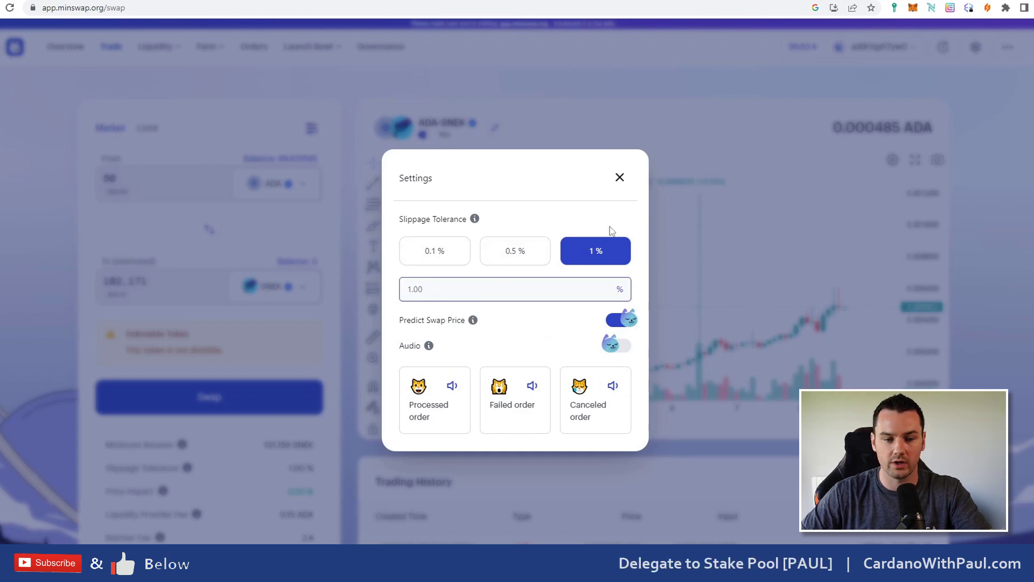
left_click(619, 177)
scroll(210, 446, "down", 2)
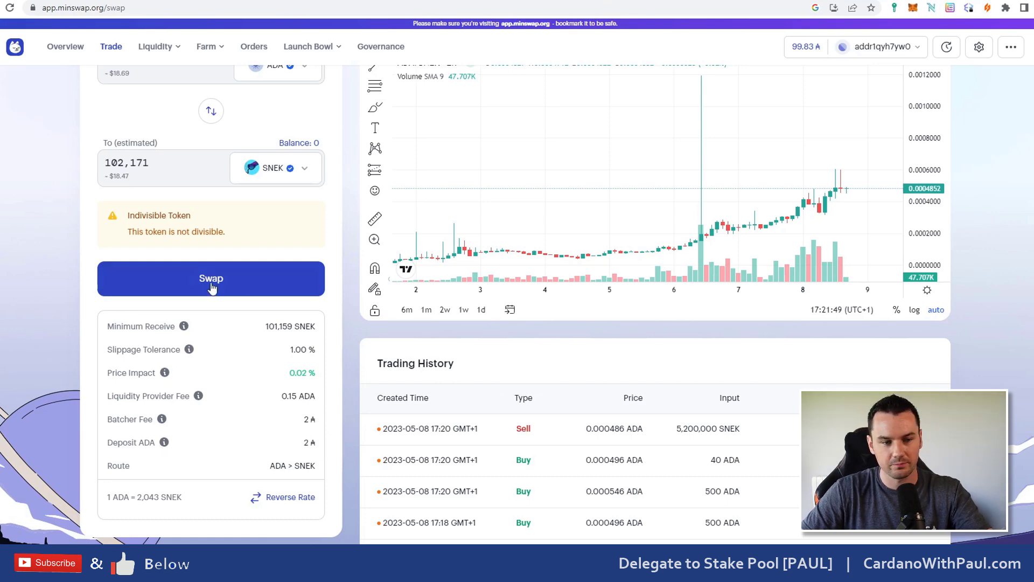
Step: Confirm the 50 ADA to SNEK swap and sign it in Flint with the wallet password
left_click(192, 281)
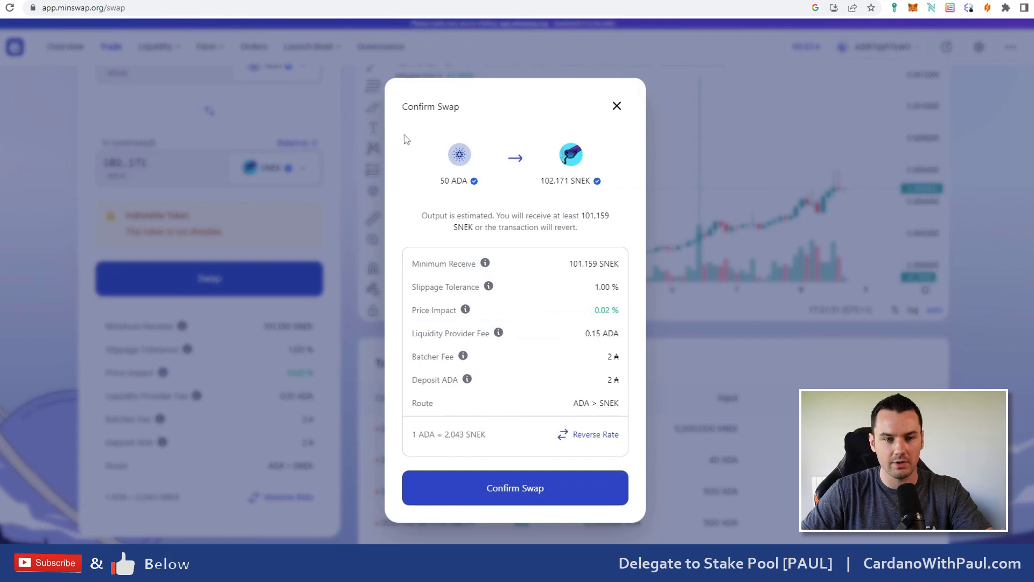
left_click(530, 489)
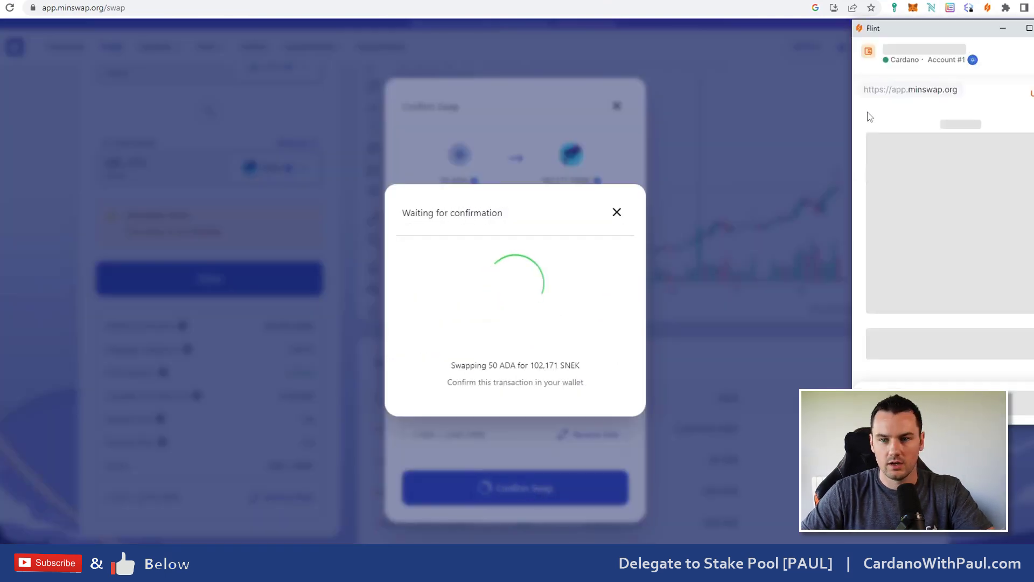
left_click_drag(933, 28, 792, 49)
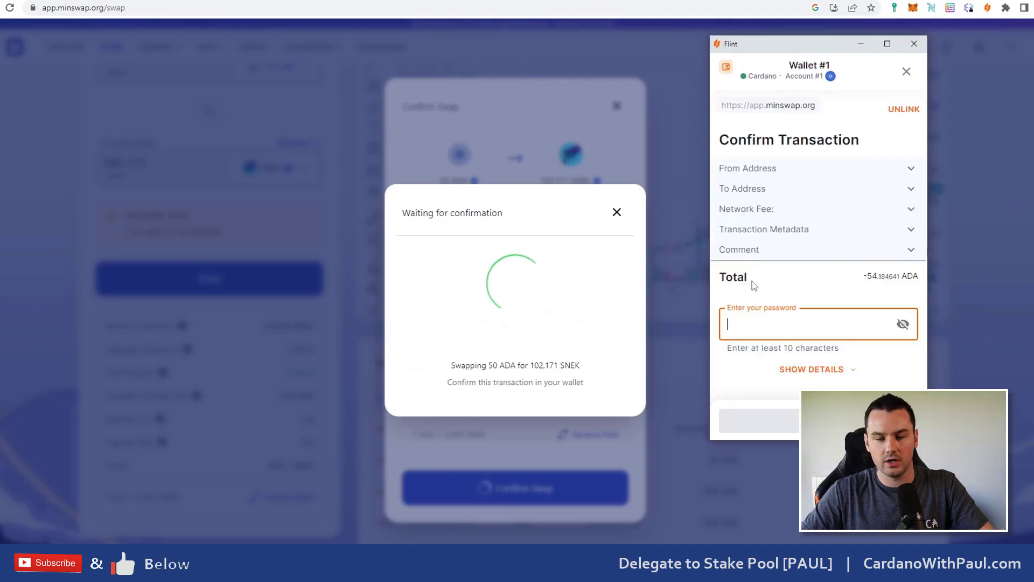
type("••••••••")
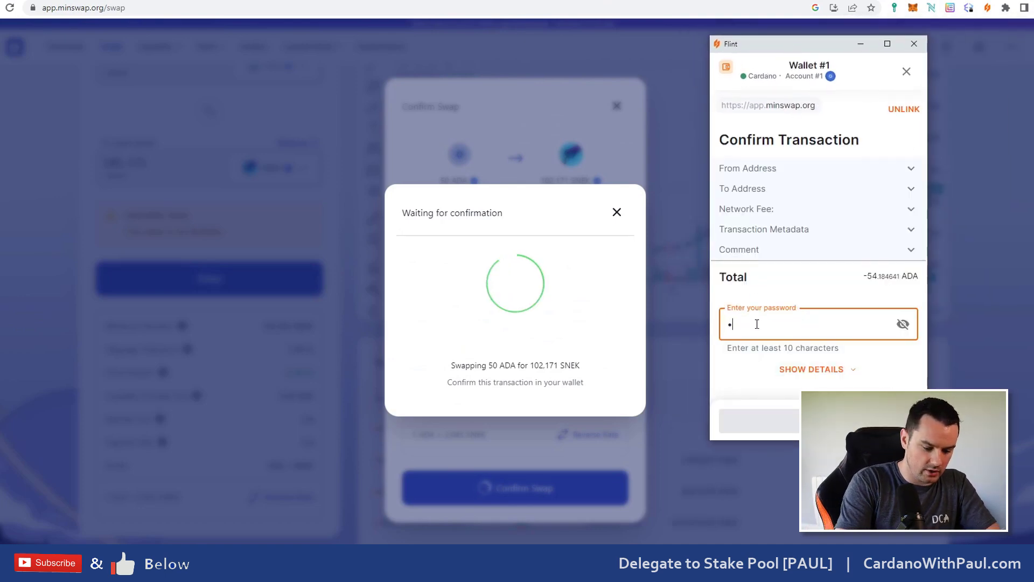
type("••")
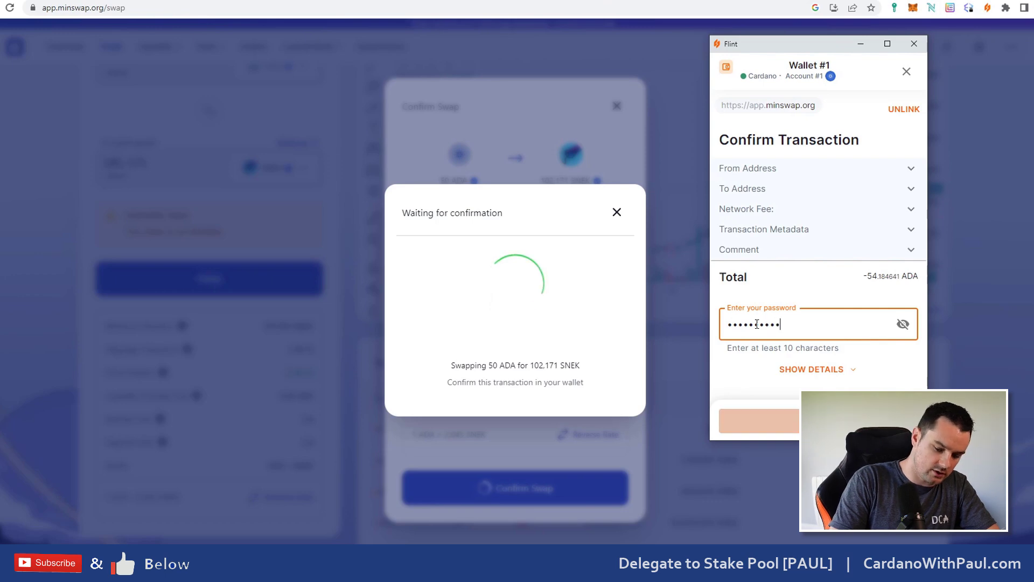
key("Return")
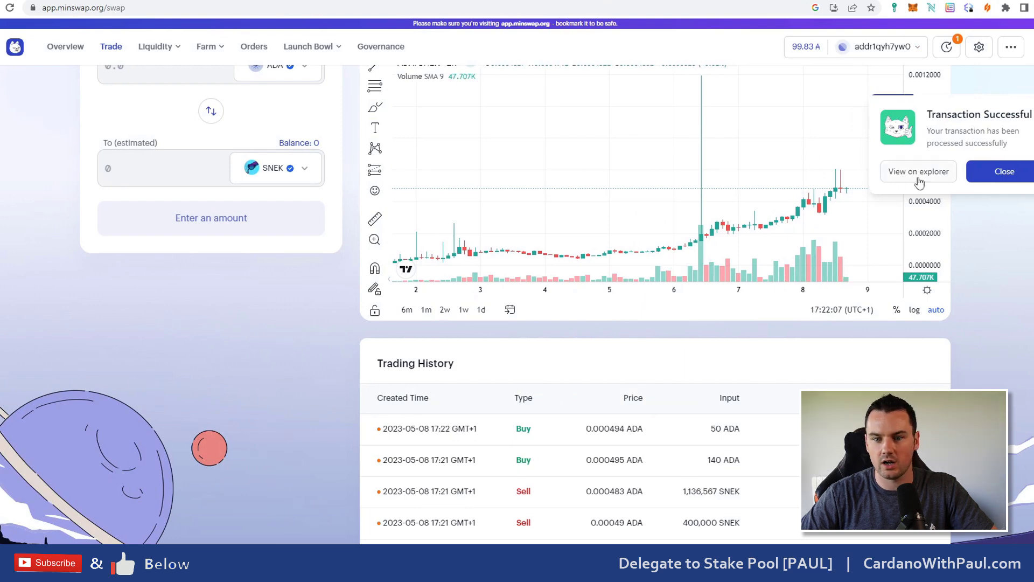
Step: Close the Transaction Successful notice and verify the Pending Transactions list is empty
left_click(1004, 171)
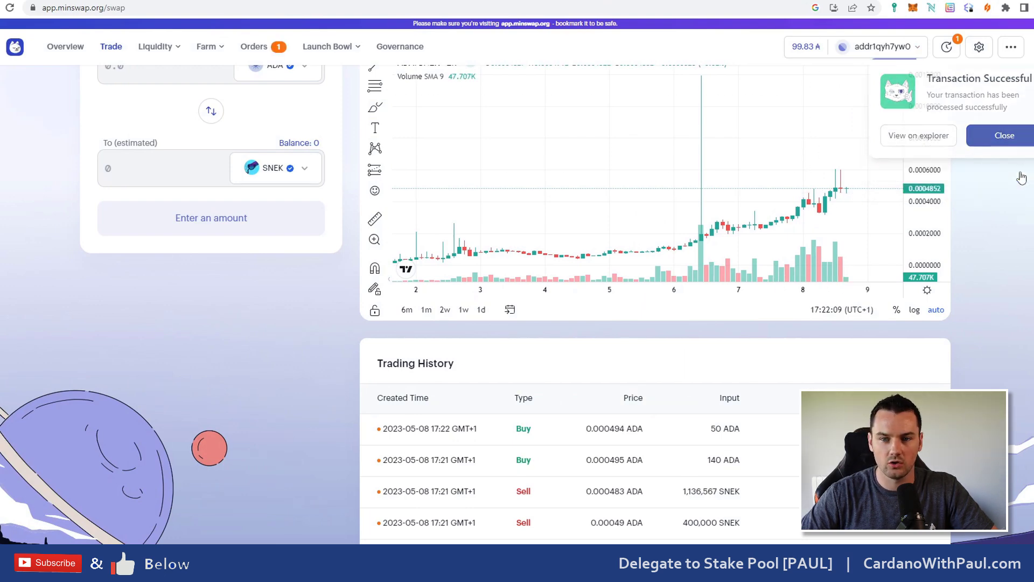
scroll(1010, 324, "up", 3)
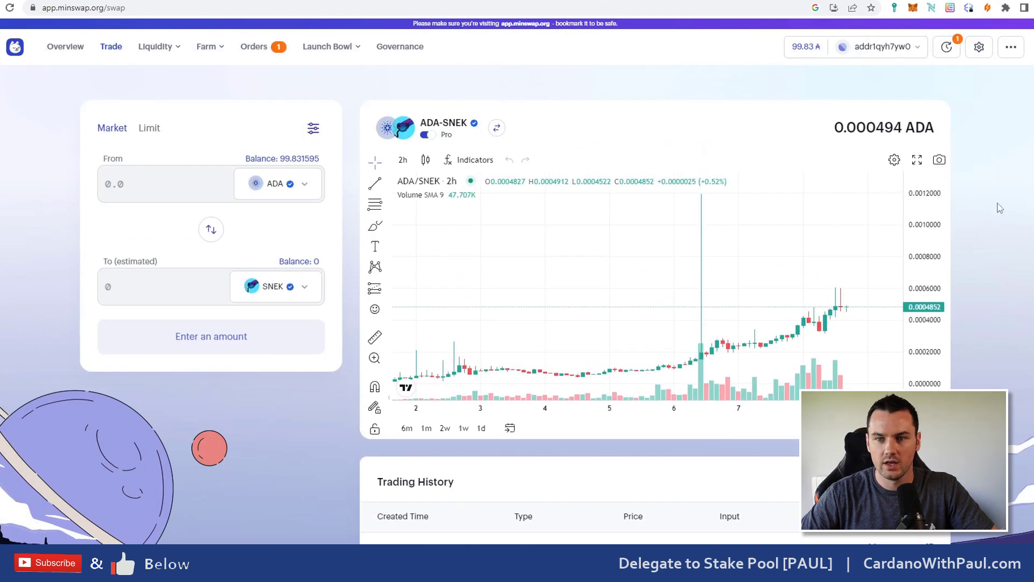
left_click(946, 47)
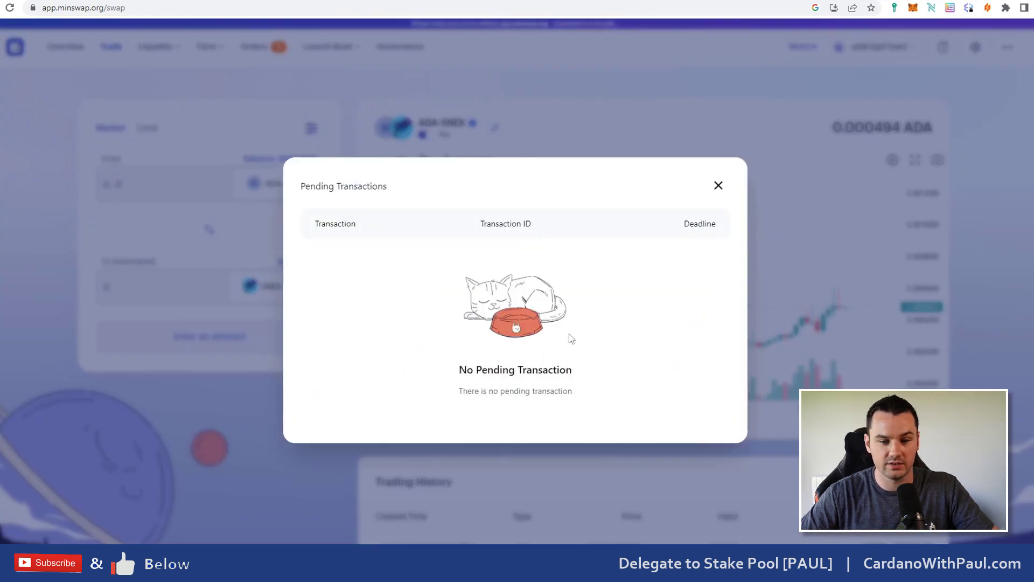
left_click(718, 185)
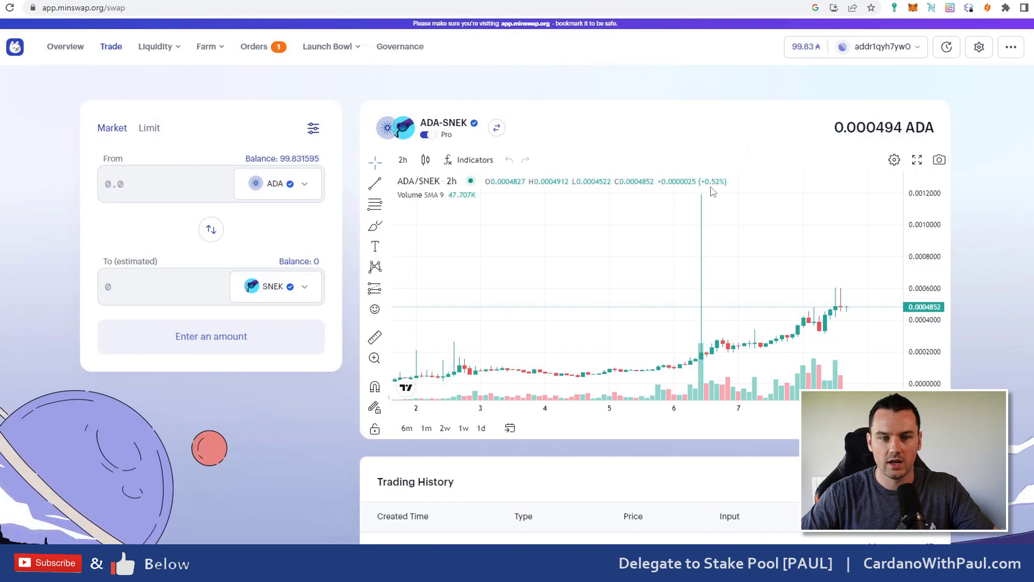
Step: Open Your orders and expand, then collapse, the Queueing 50 ADA ADA-SNEK order's details
left_click(257, 51)
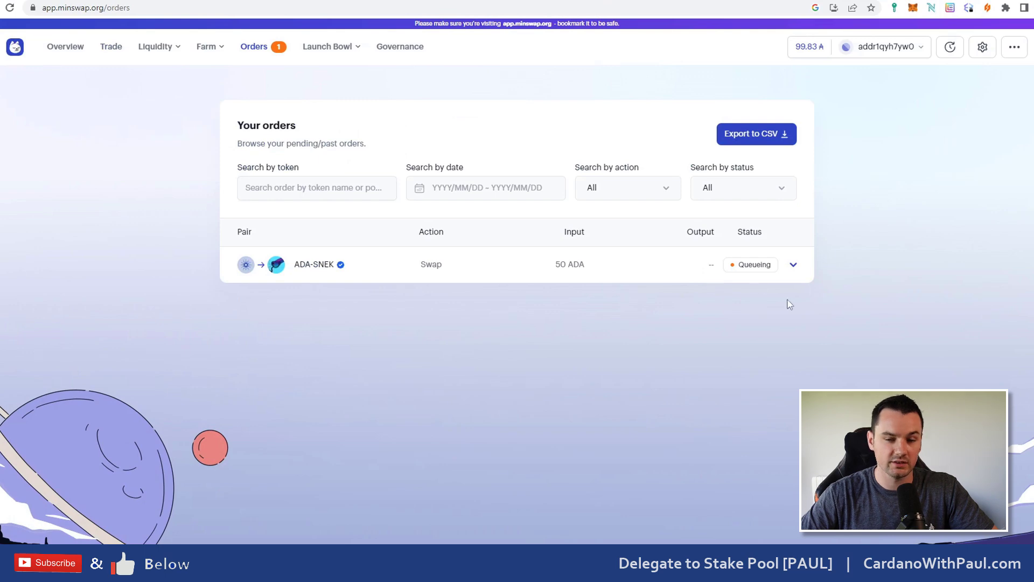
left_click(793, 267)
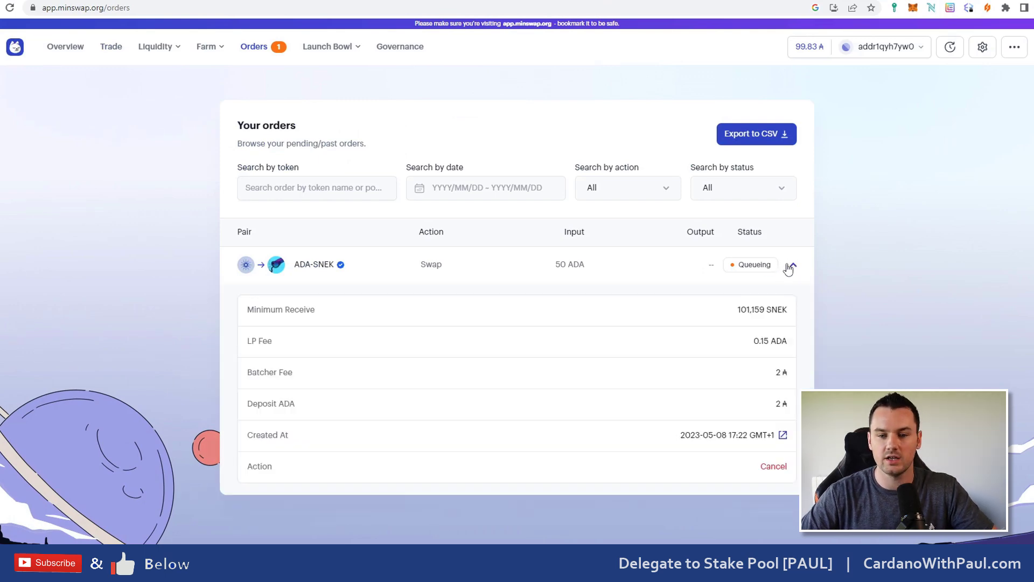
left_click(795, 266)
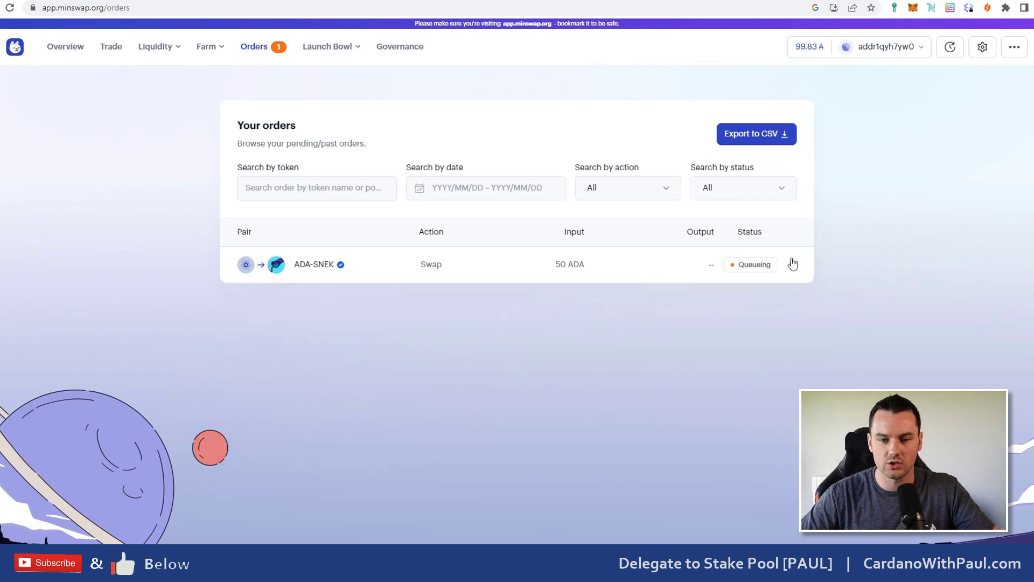